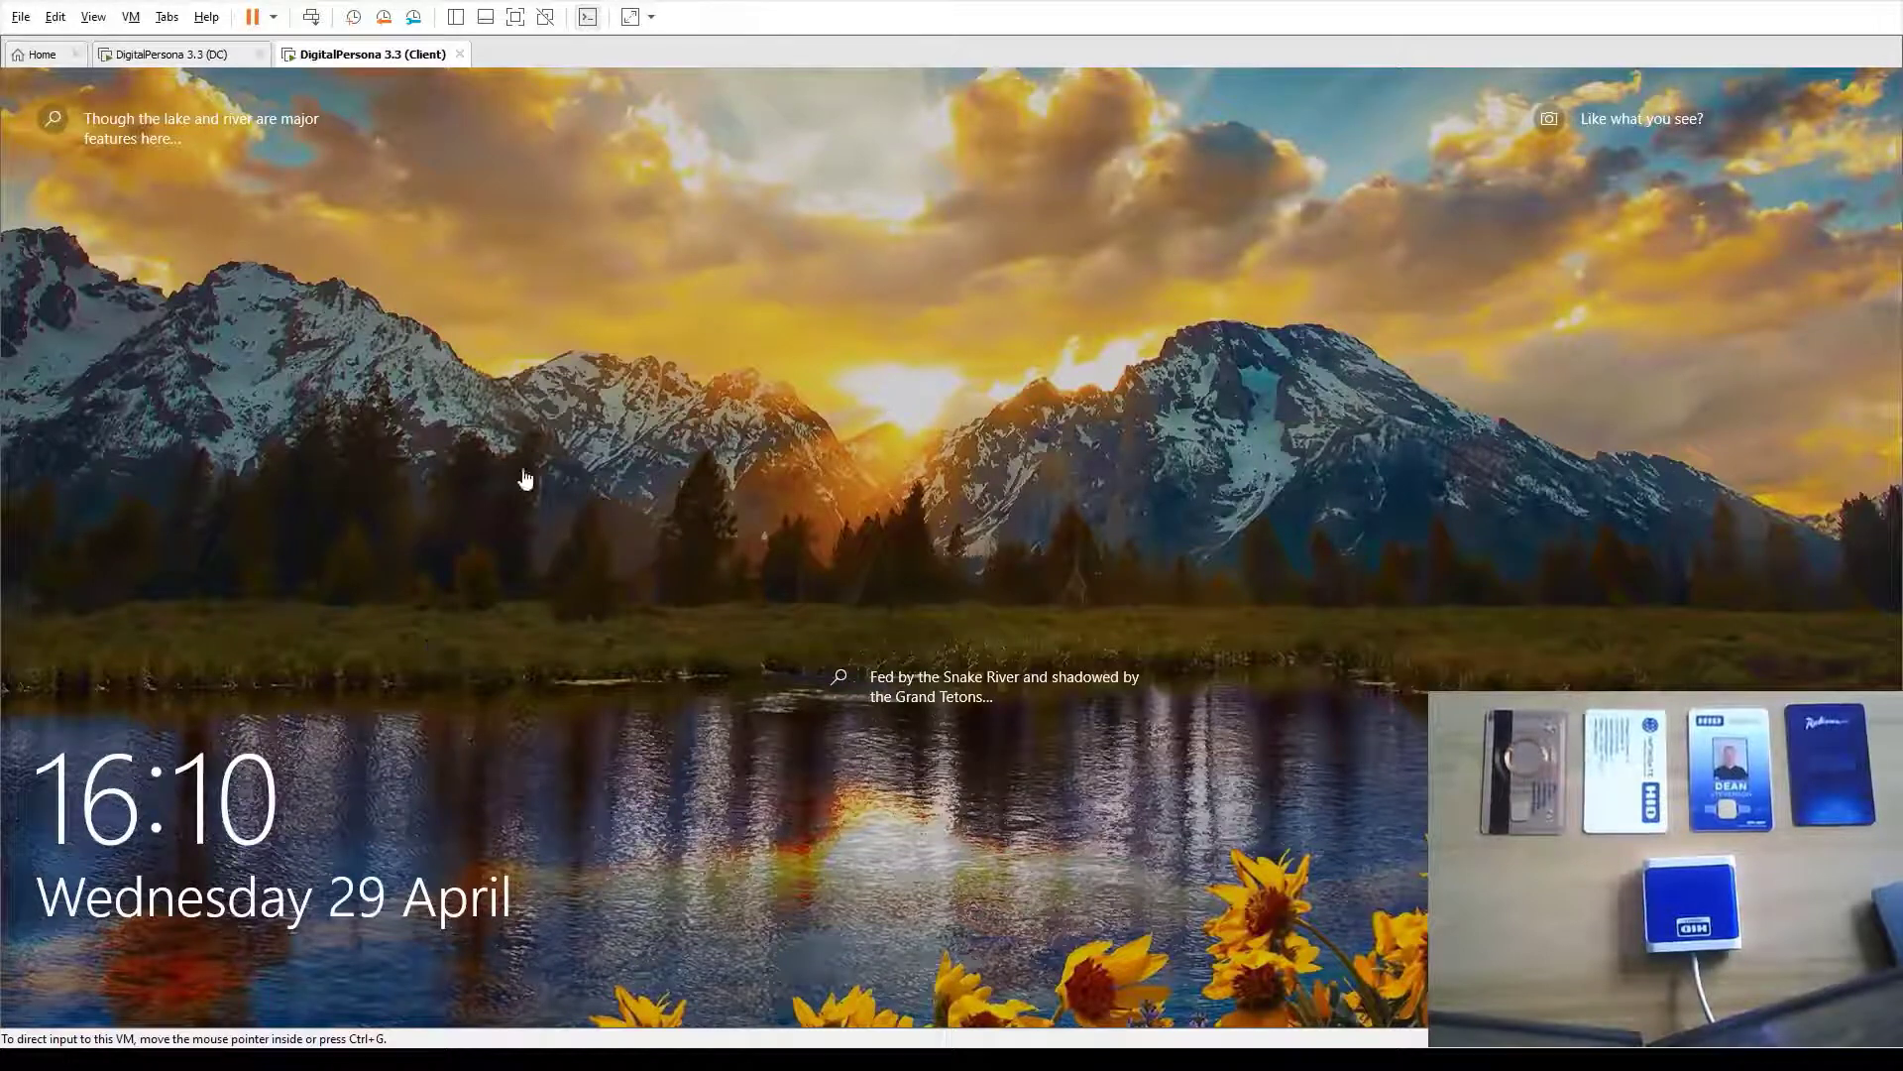
Capture input in the client VM, unlock its lock screen with the card, and dismiss the app list
click(531, 615)
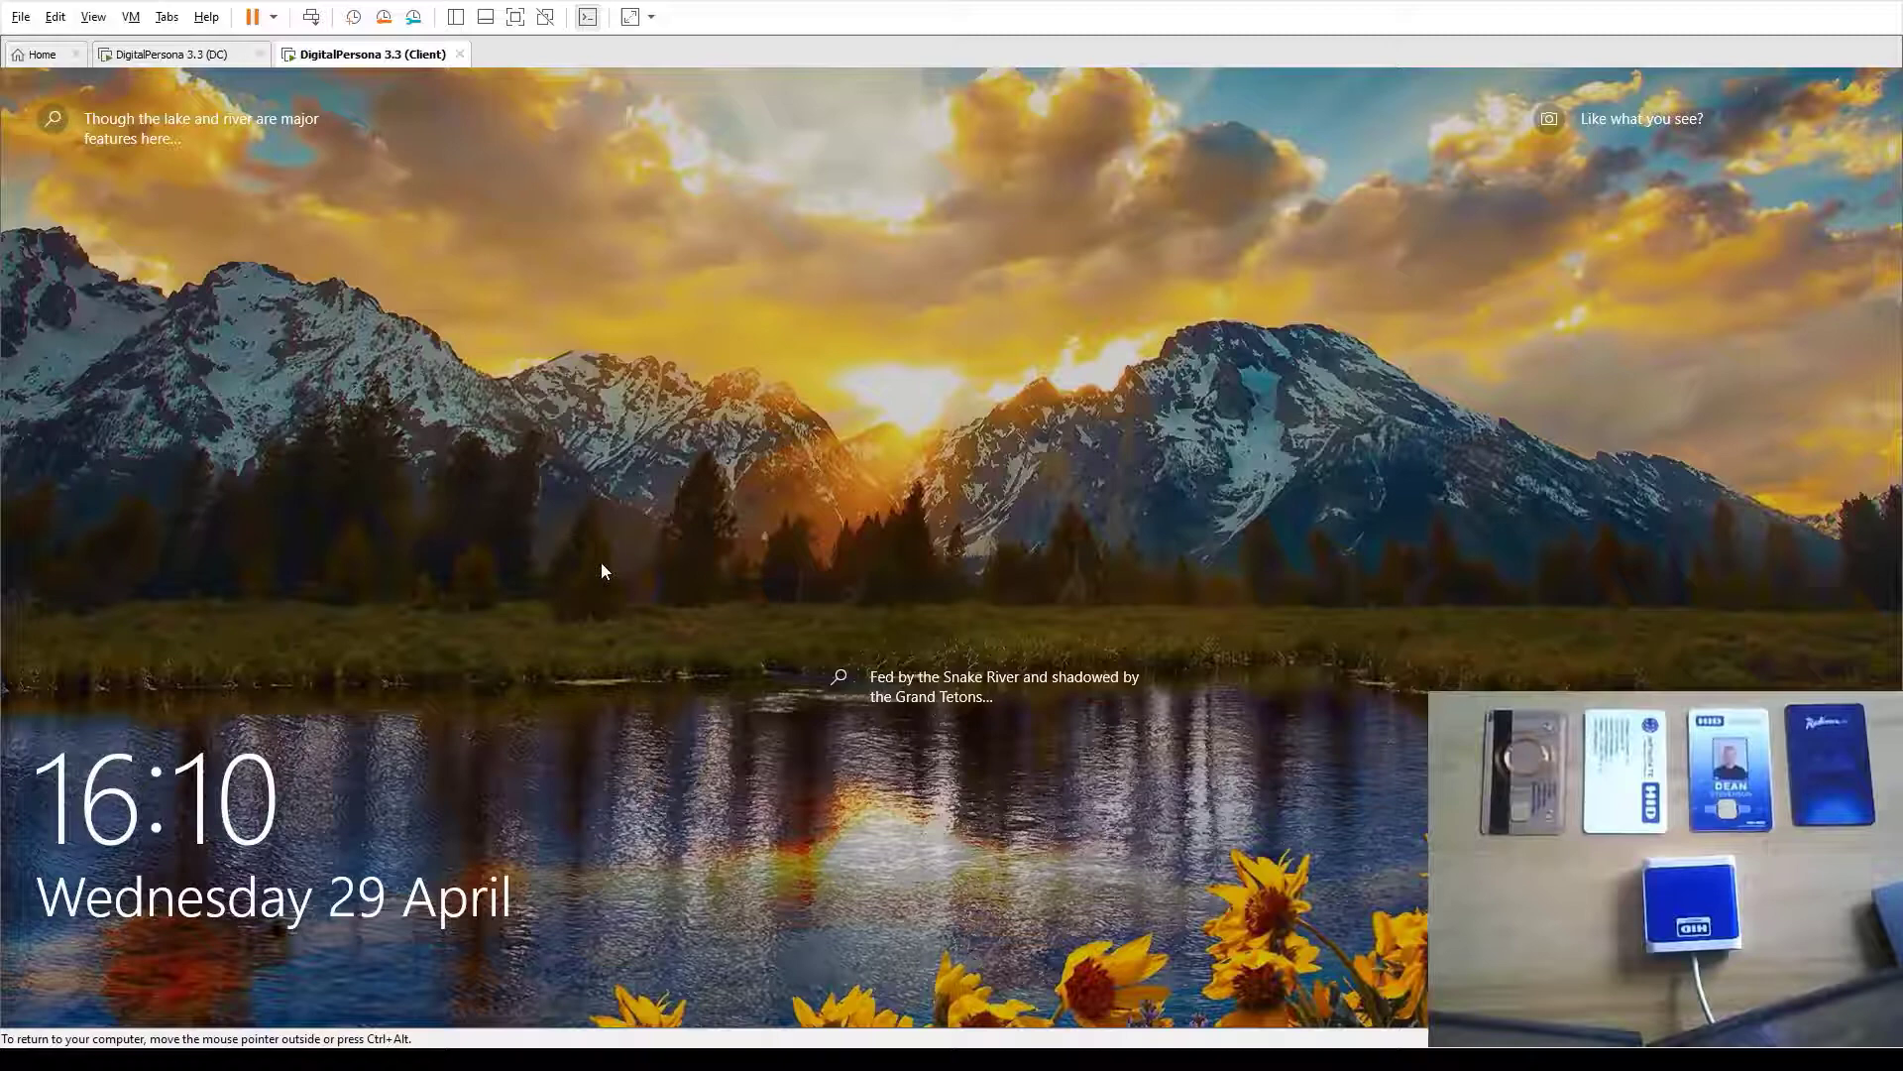
key(ctrl+alt)
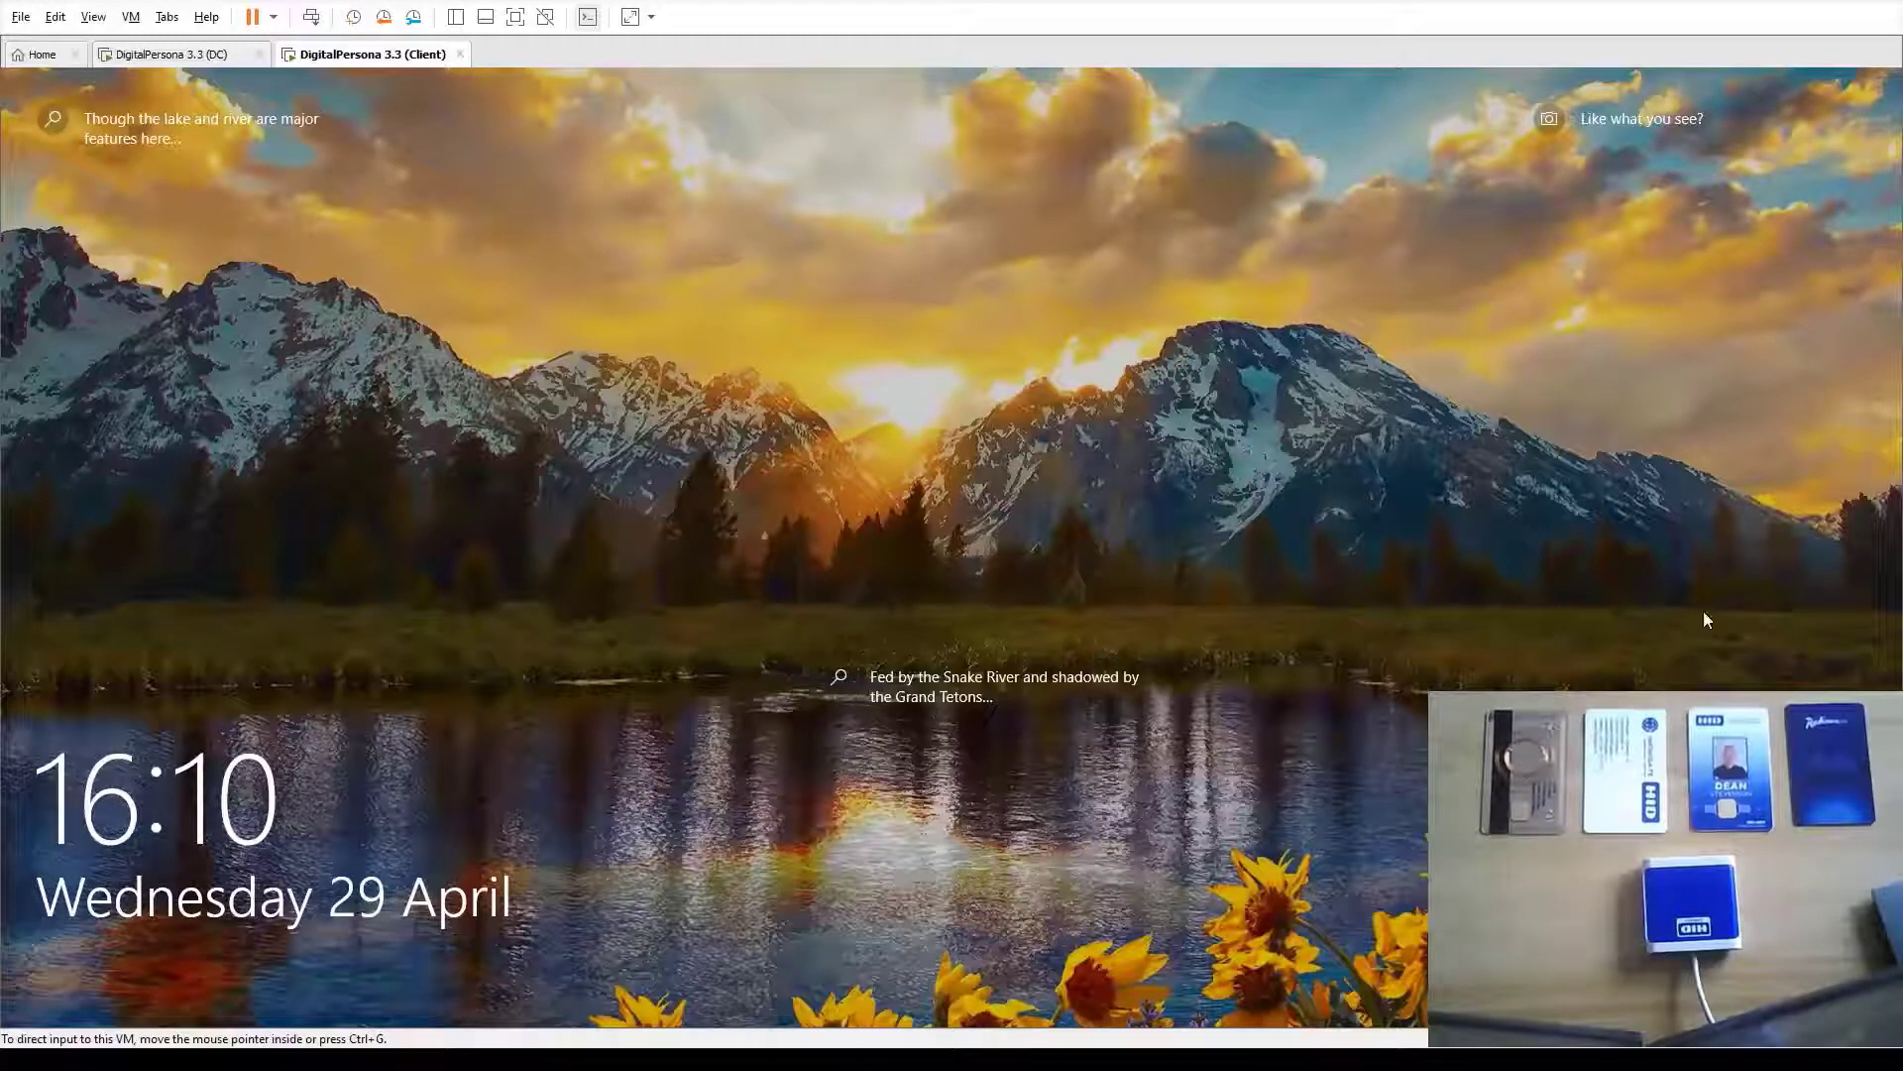
click(1017, 827)
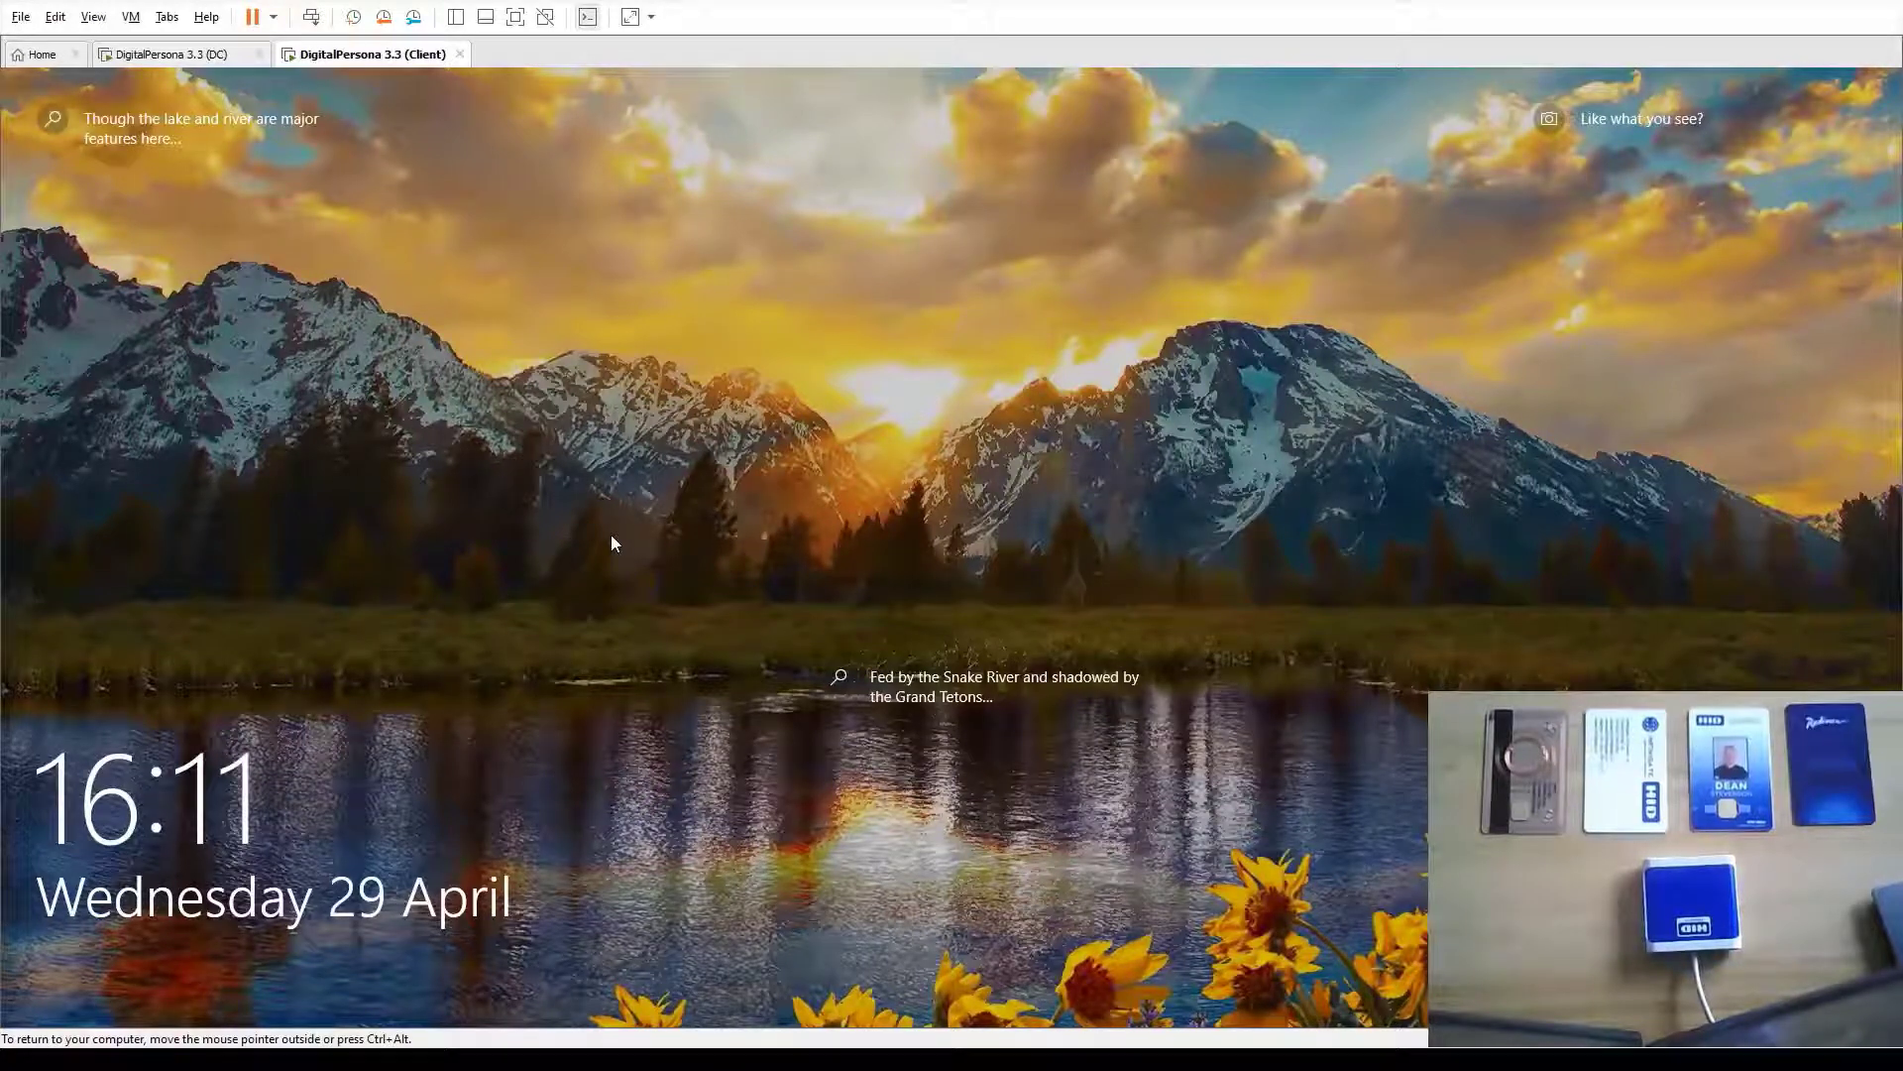
click(655, 637)
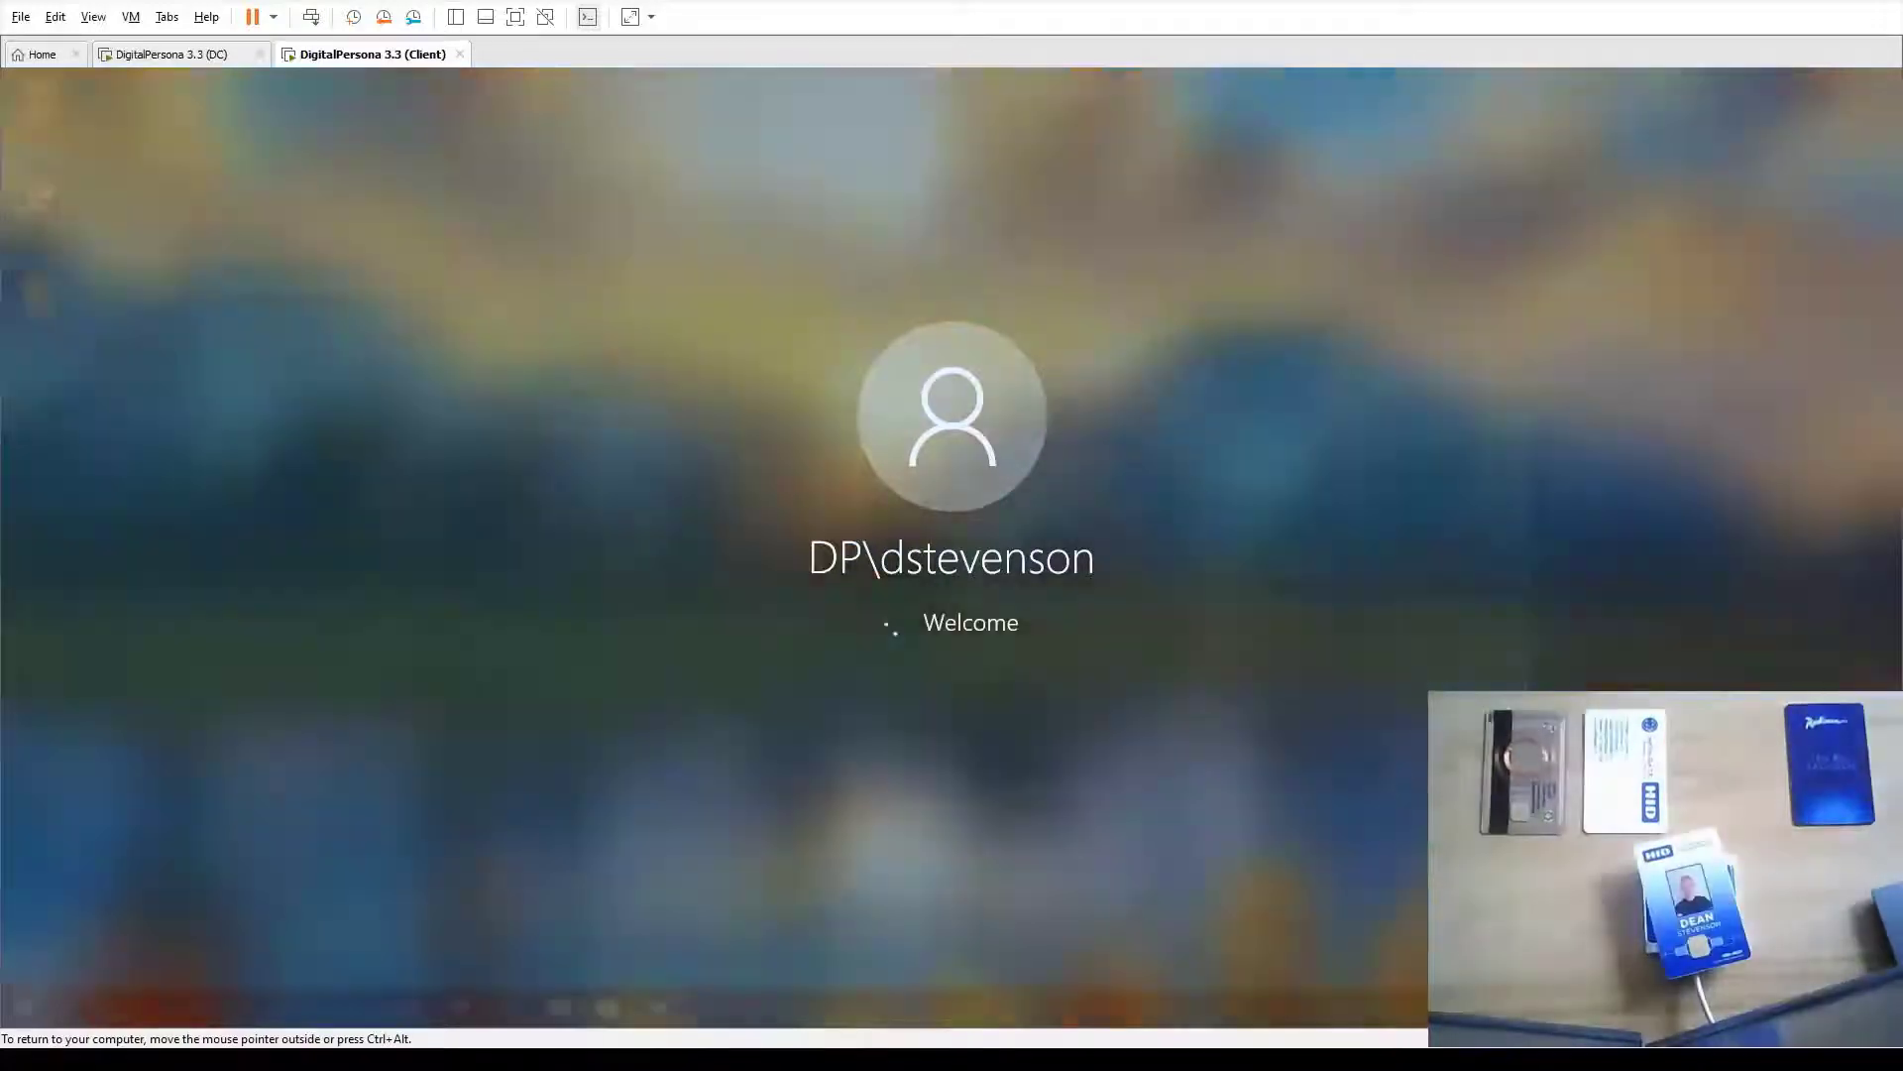
key(super)
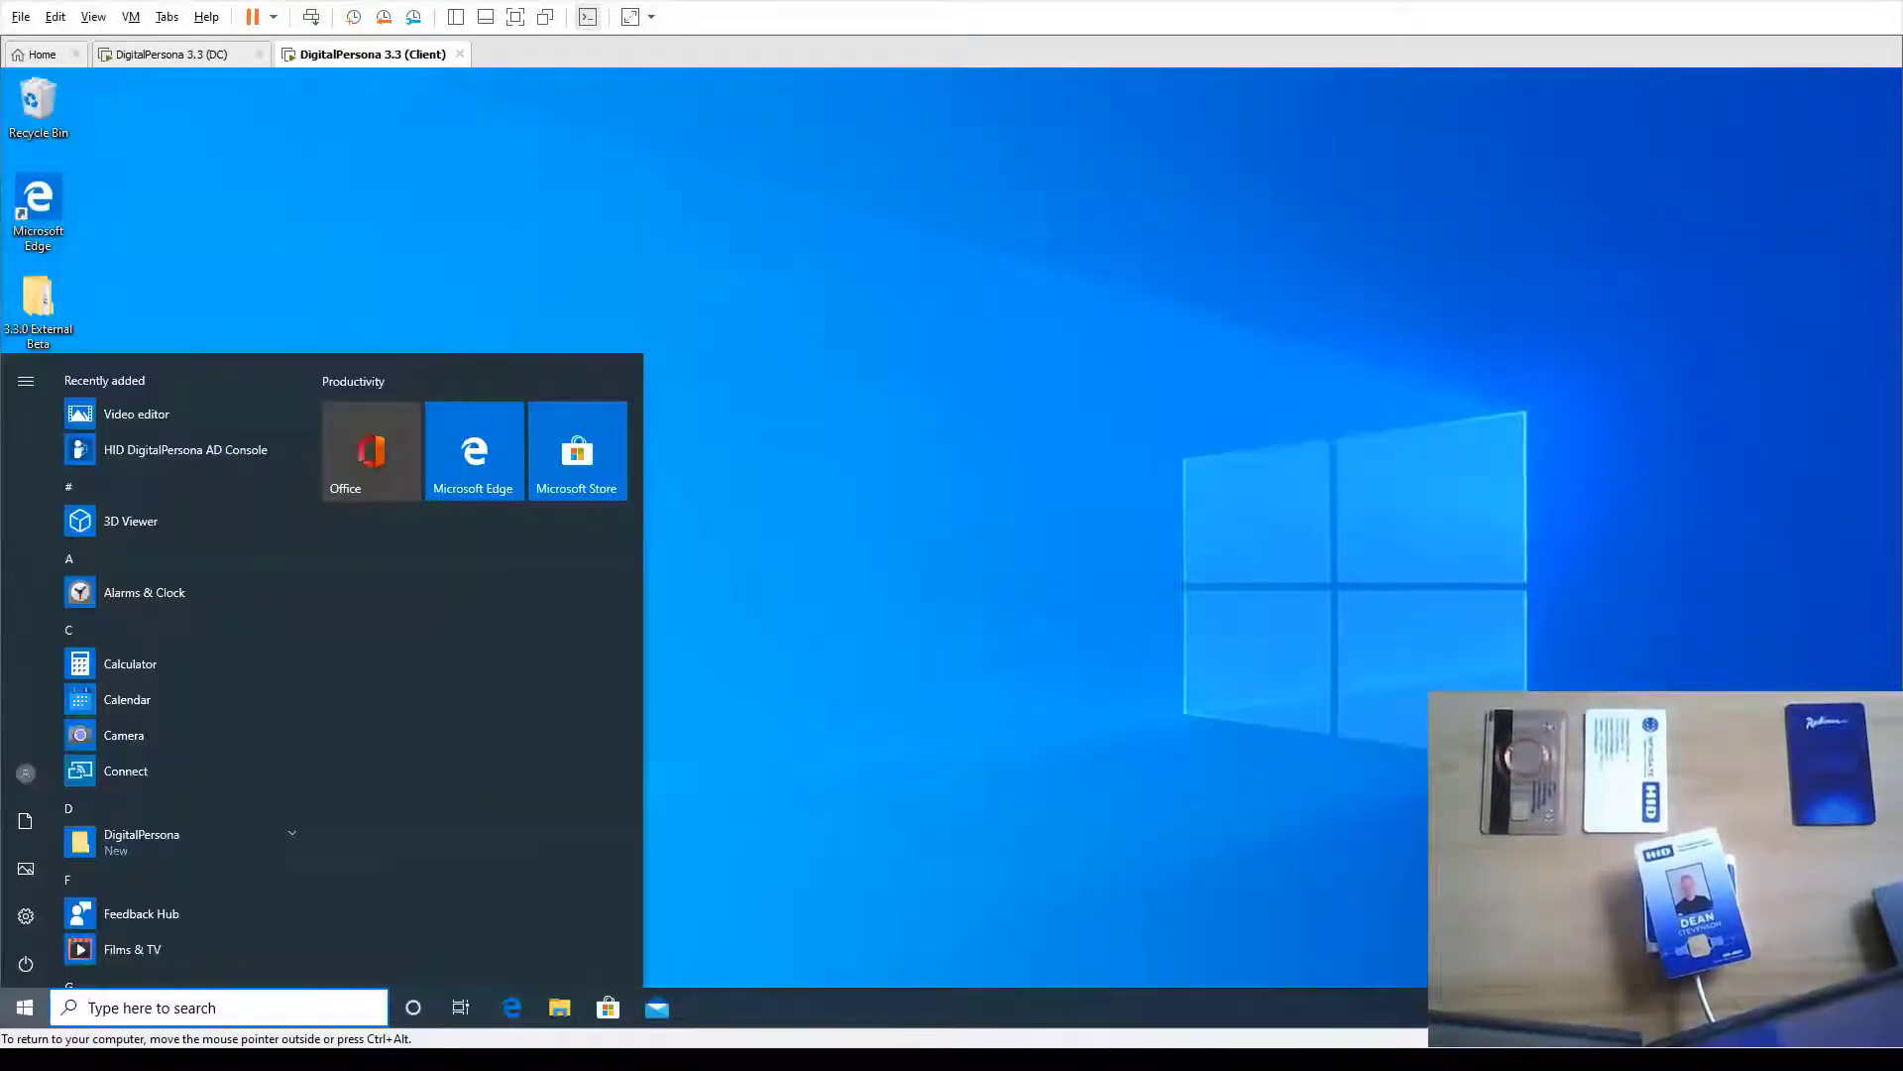
click(1184, 431)
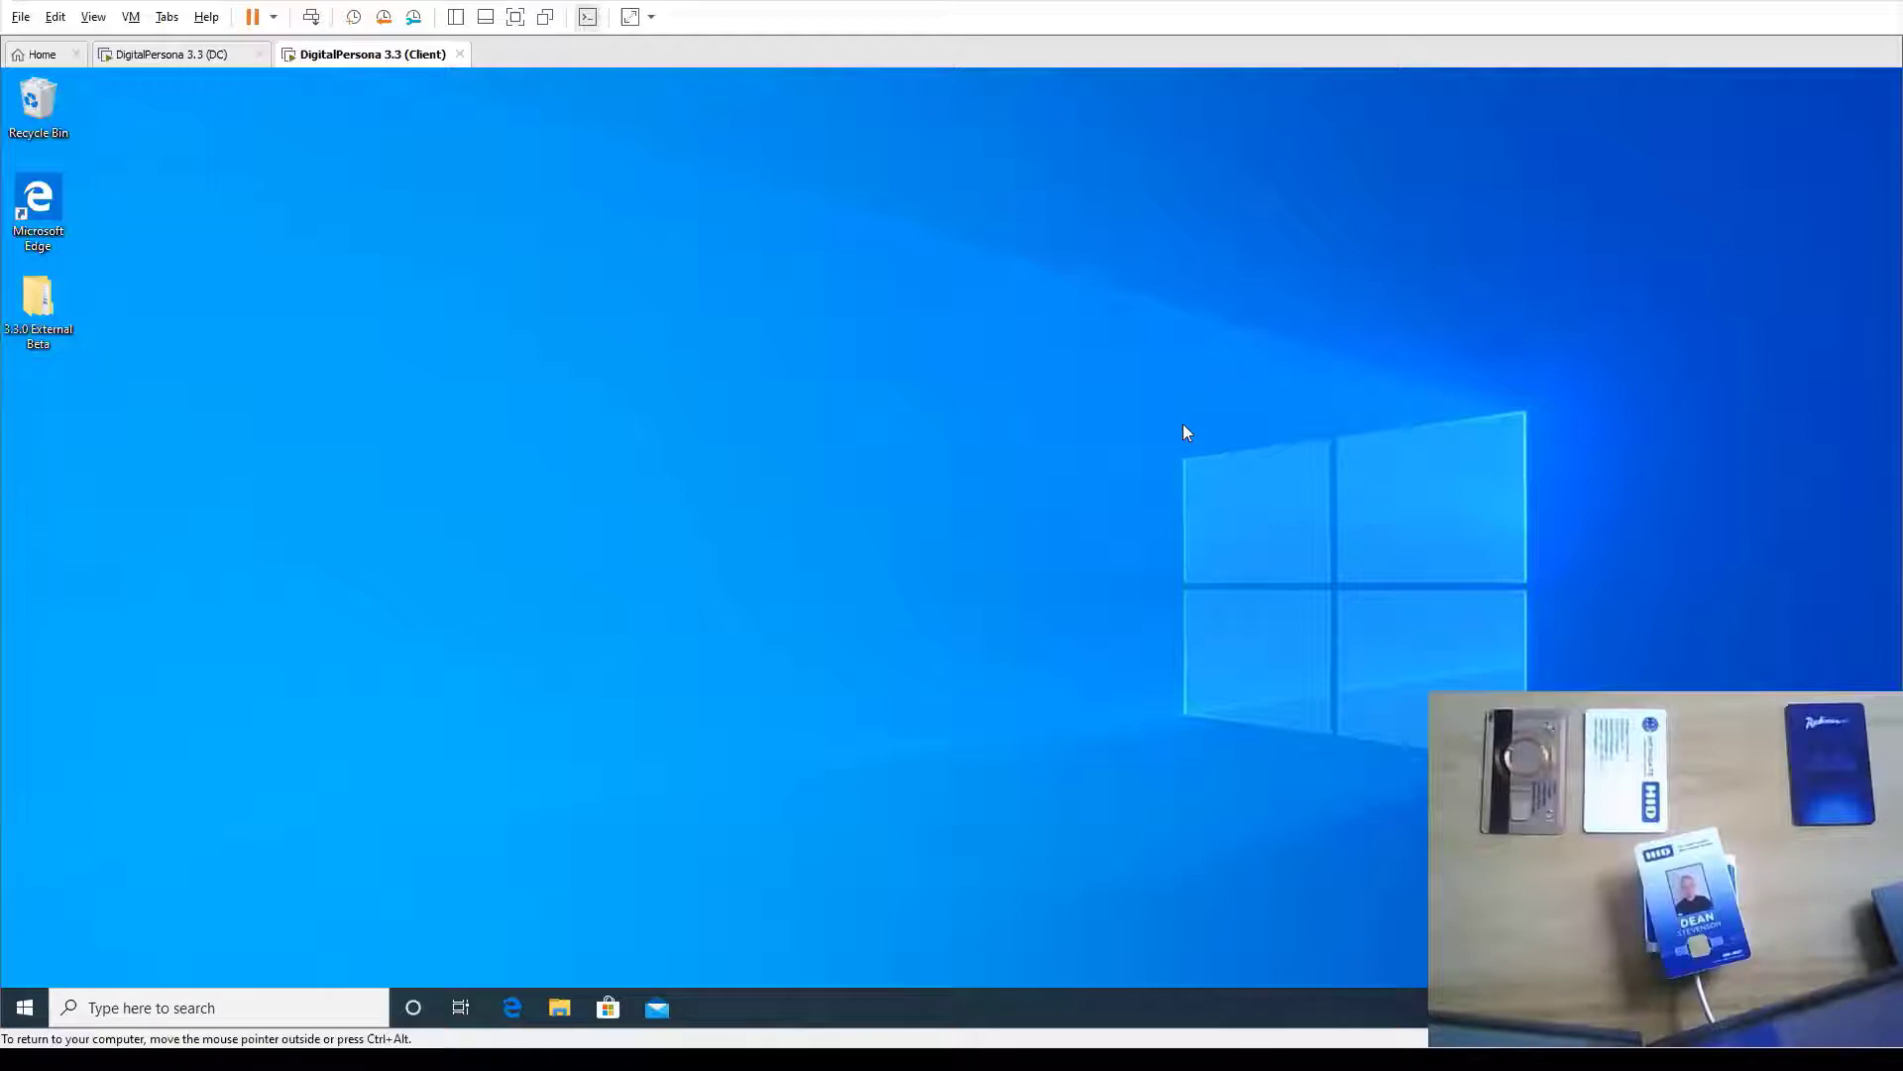
Launch DigitalPersona Console from a 'dig' search, move its window aside, and open Credential Manager
key(super)
text(dig)
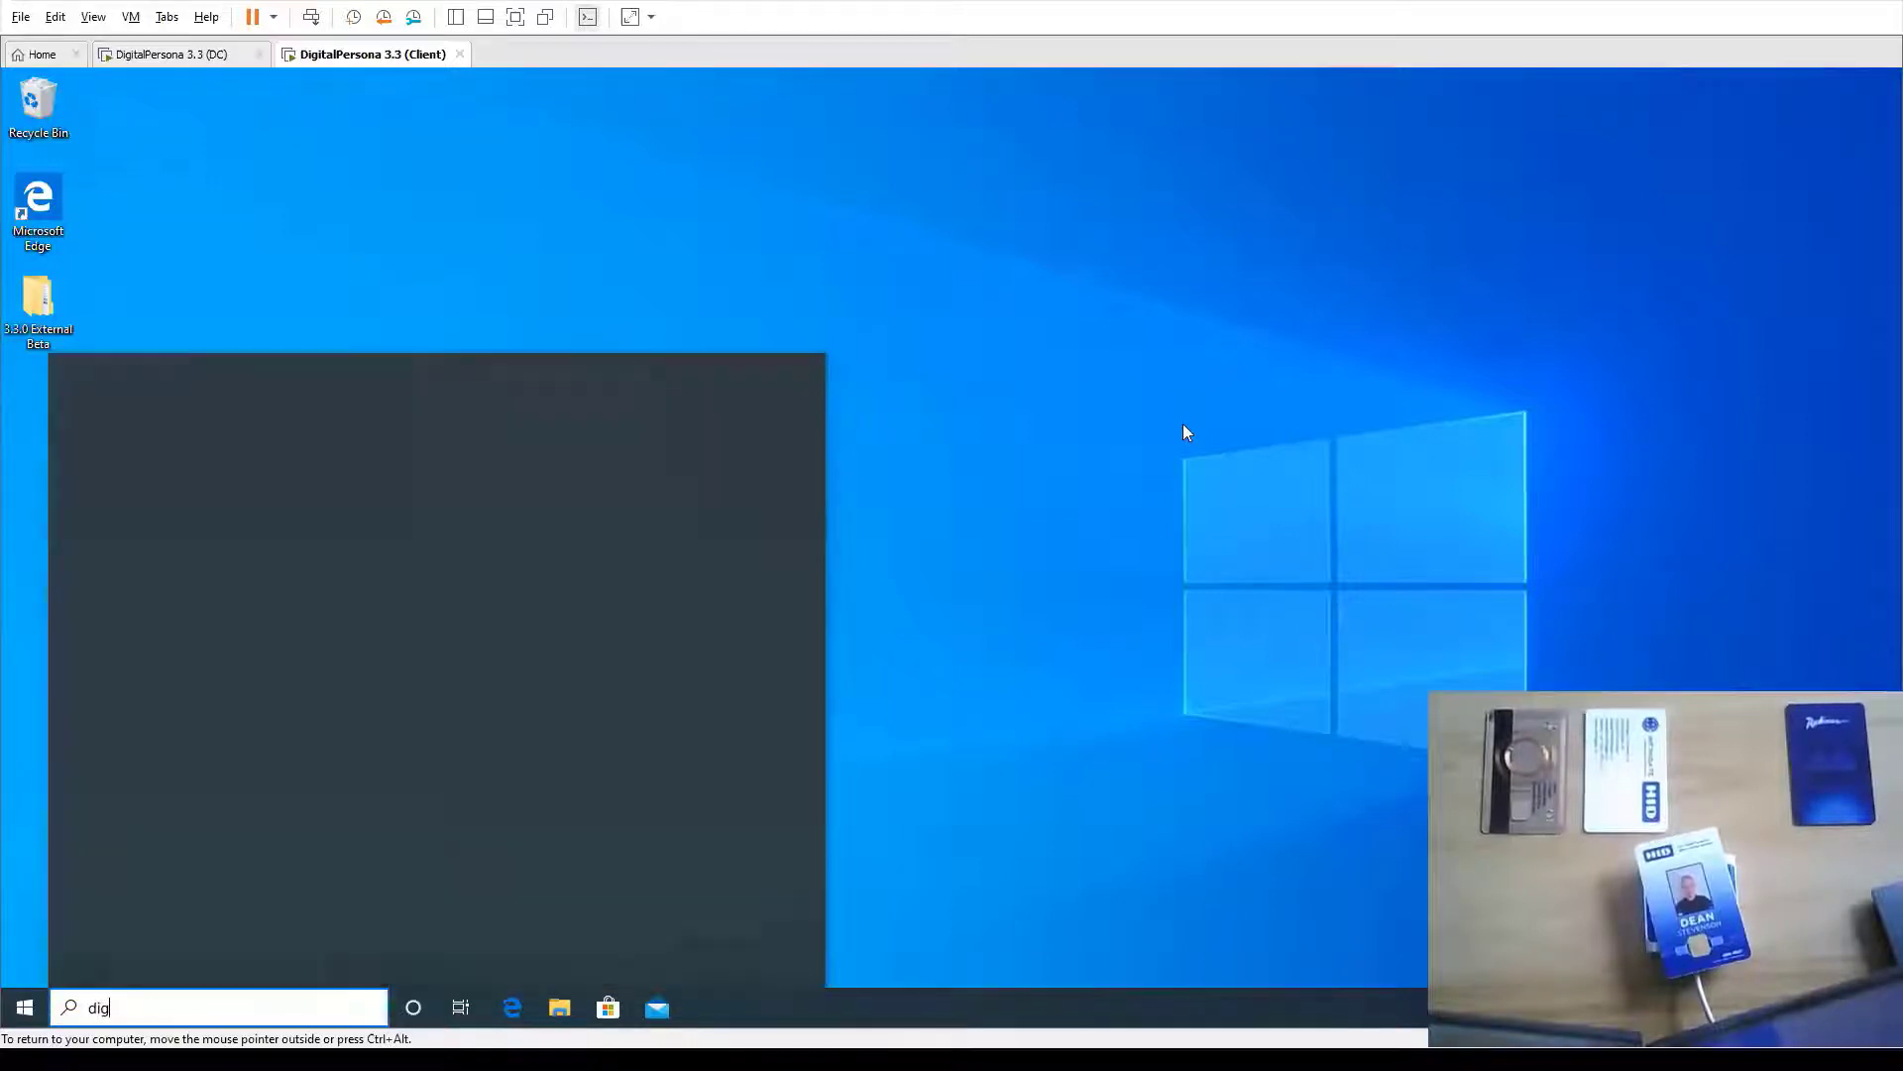
key(Return)
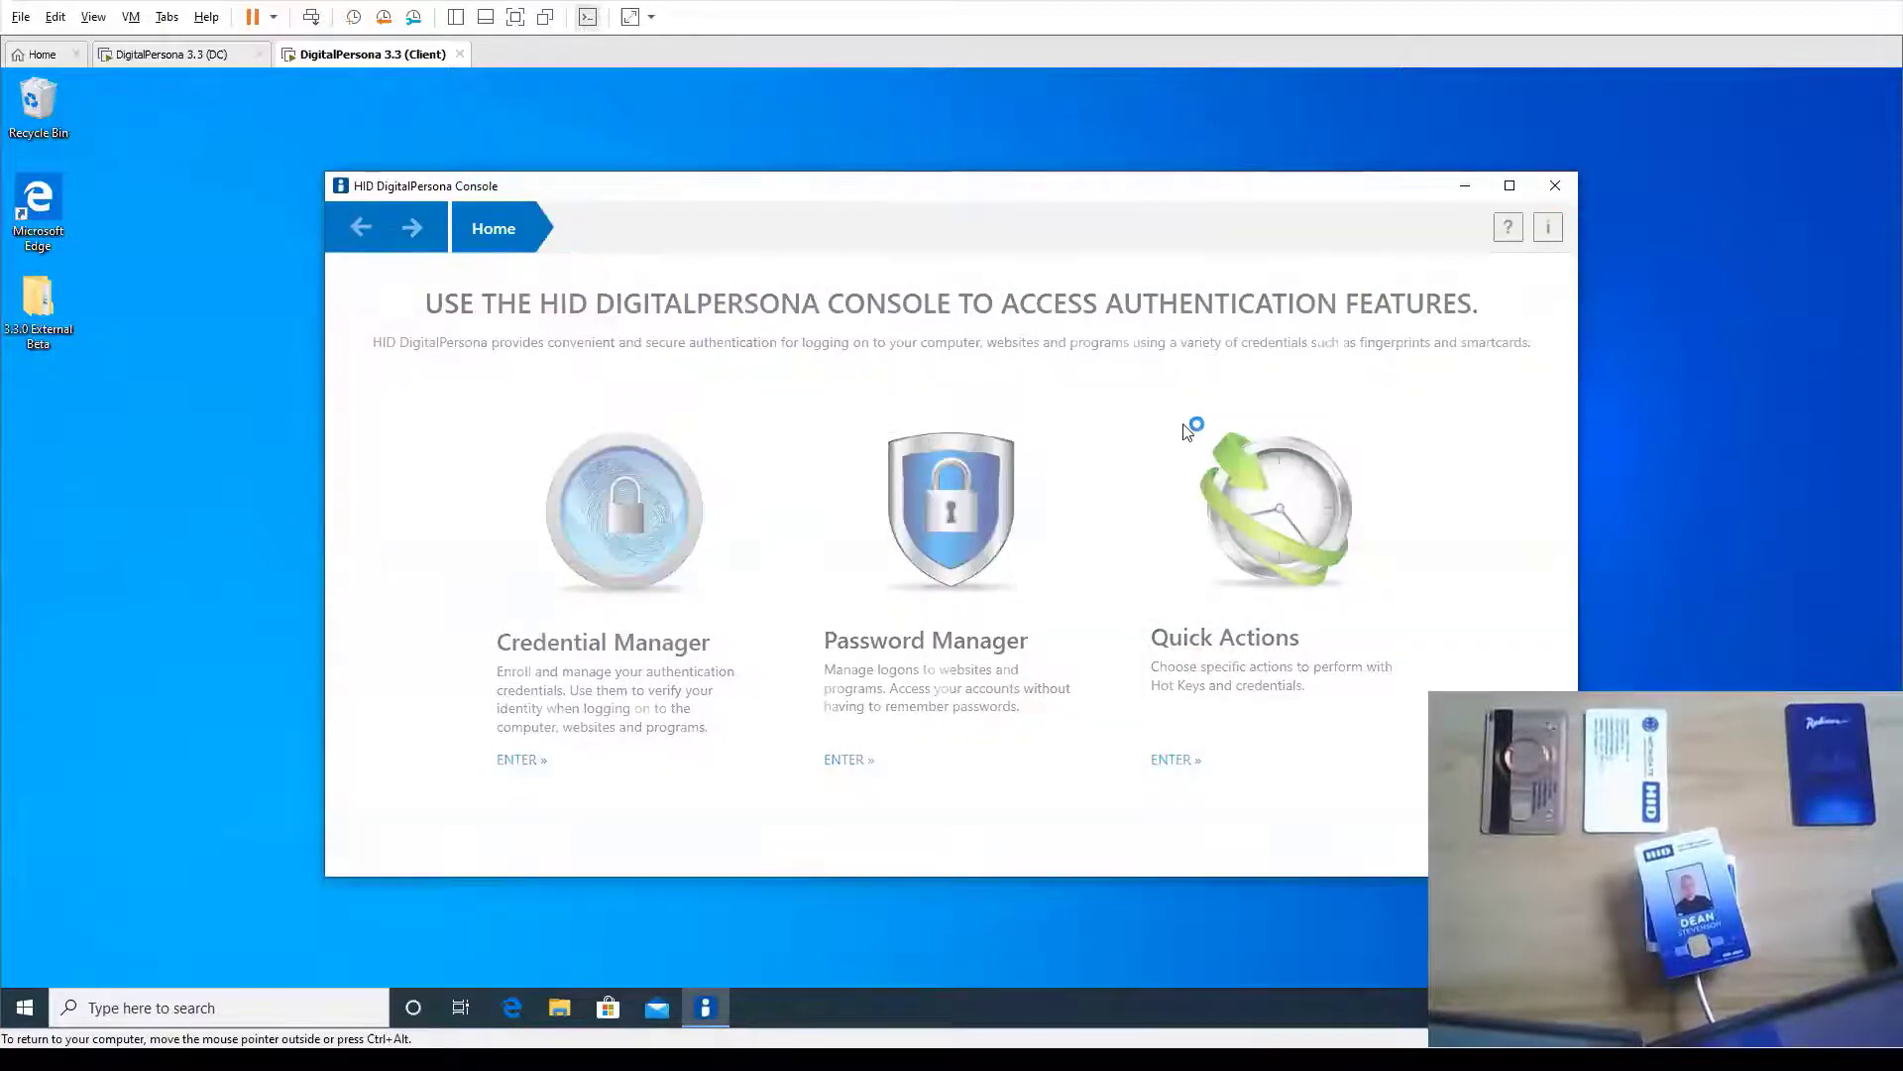
drag(1020, 193, 822, 169)
click(418, 517)
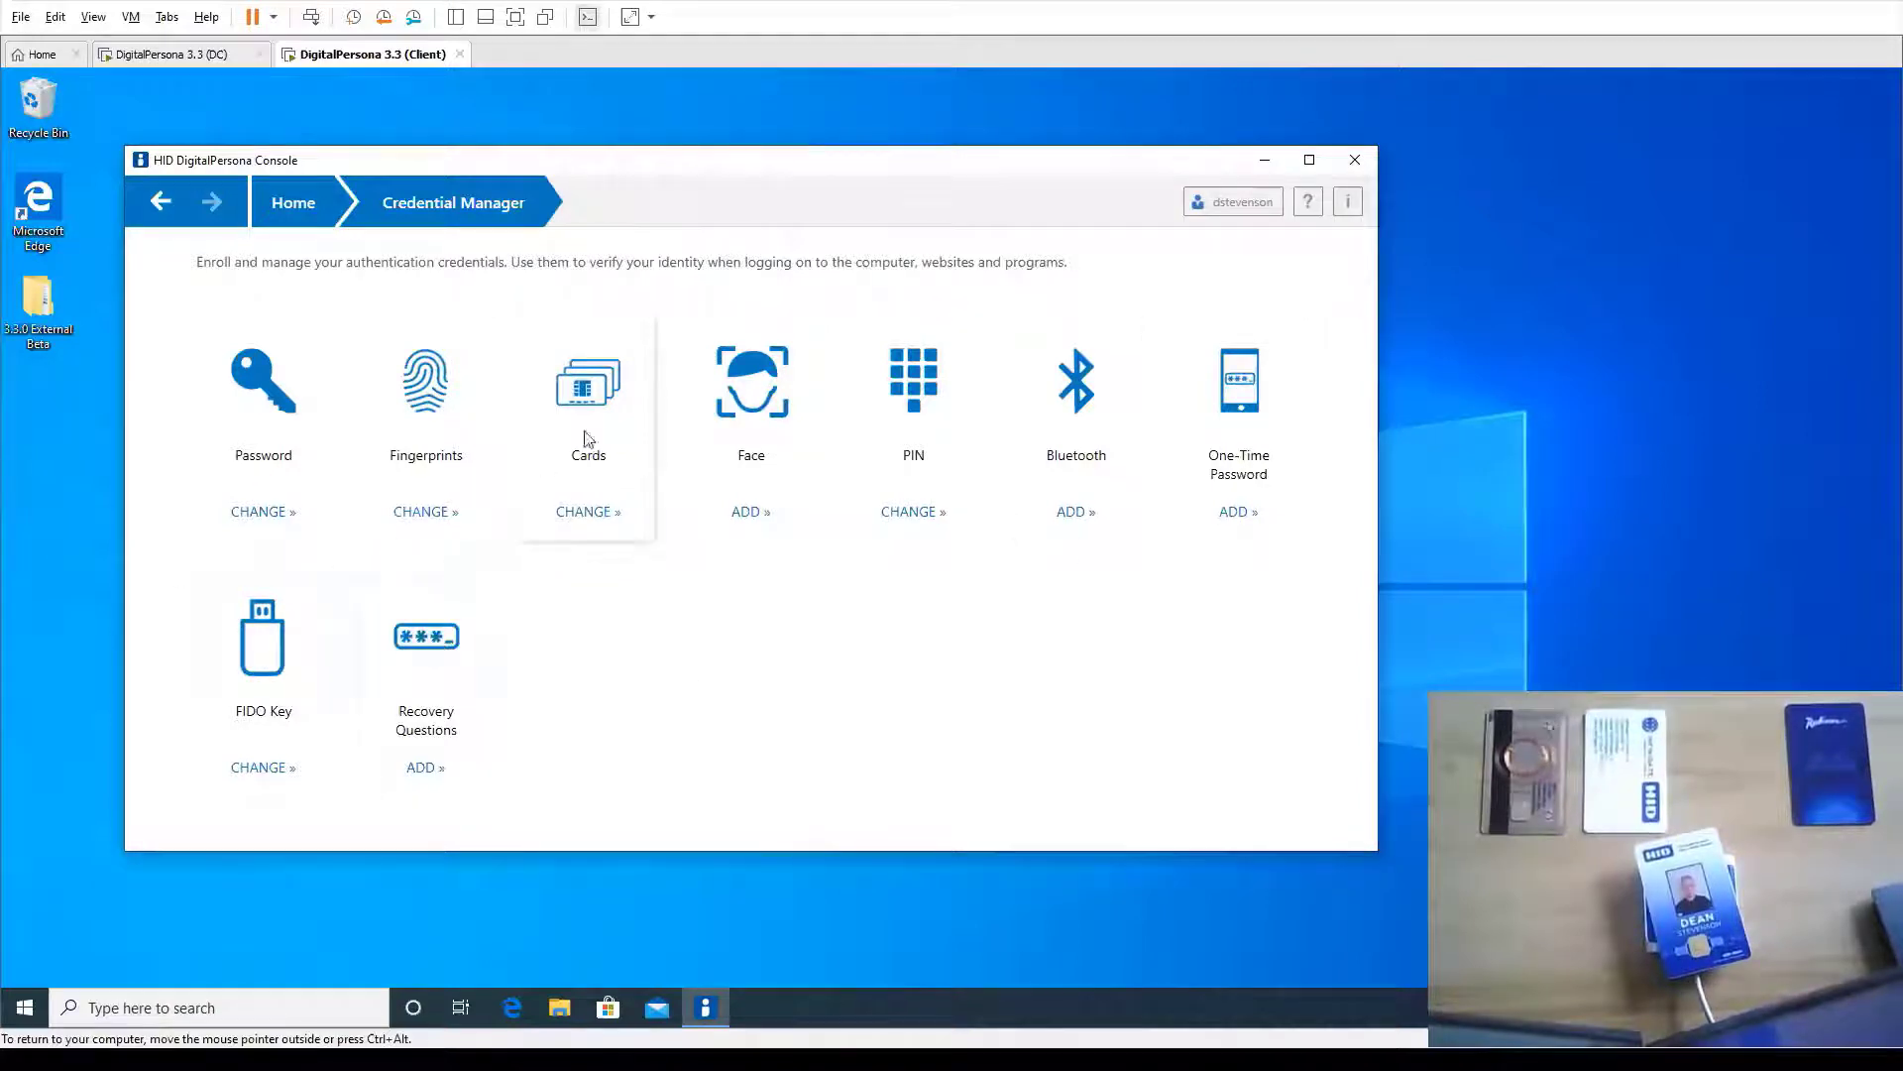
On the Cards page, verify identity with the contactless card, then delete its existing enrollment
click(616, 423)
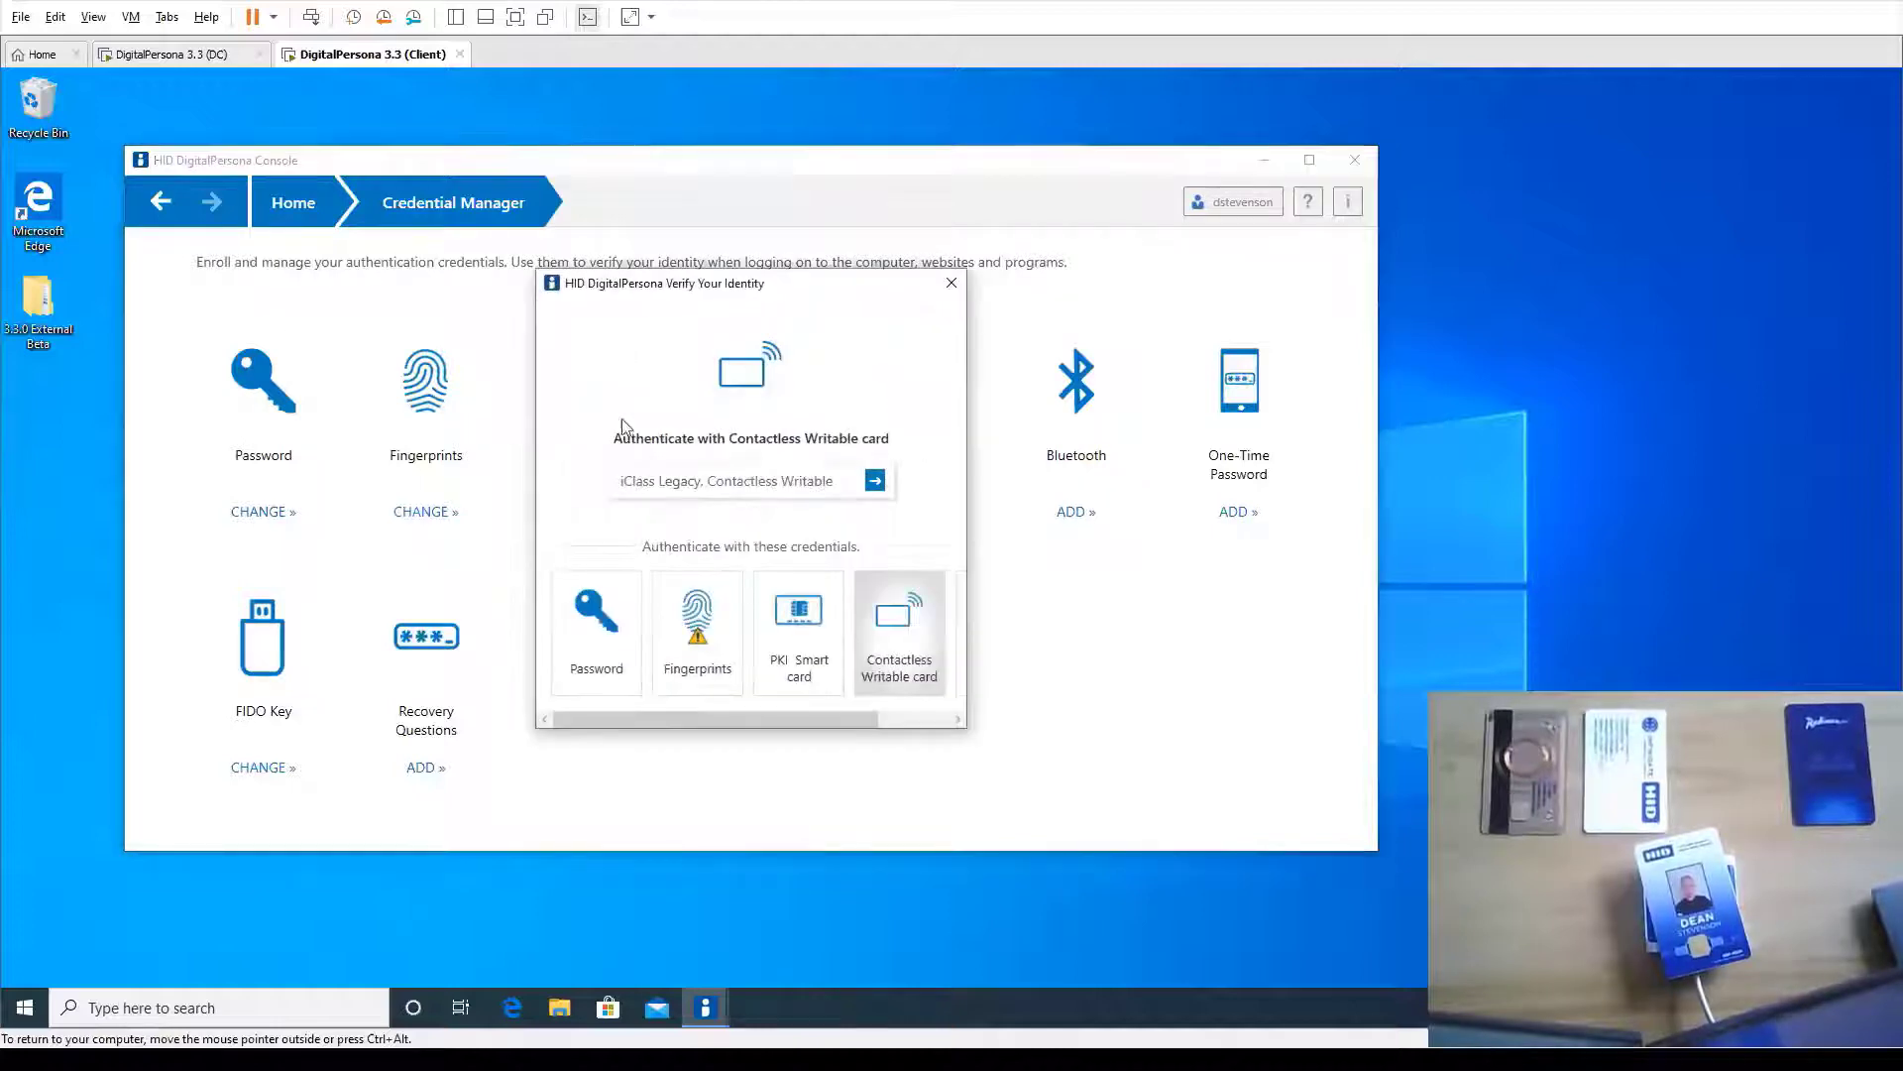
click(875, 481)
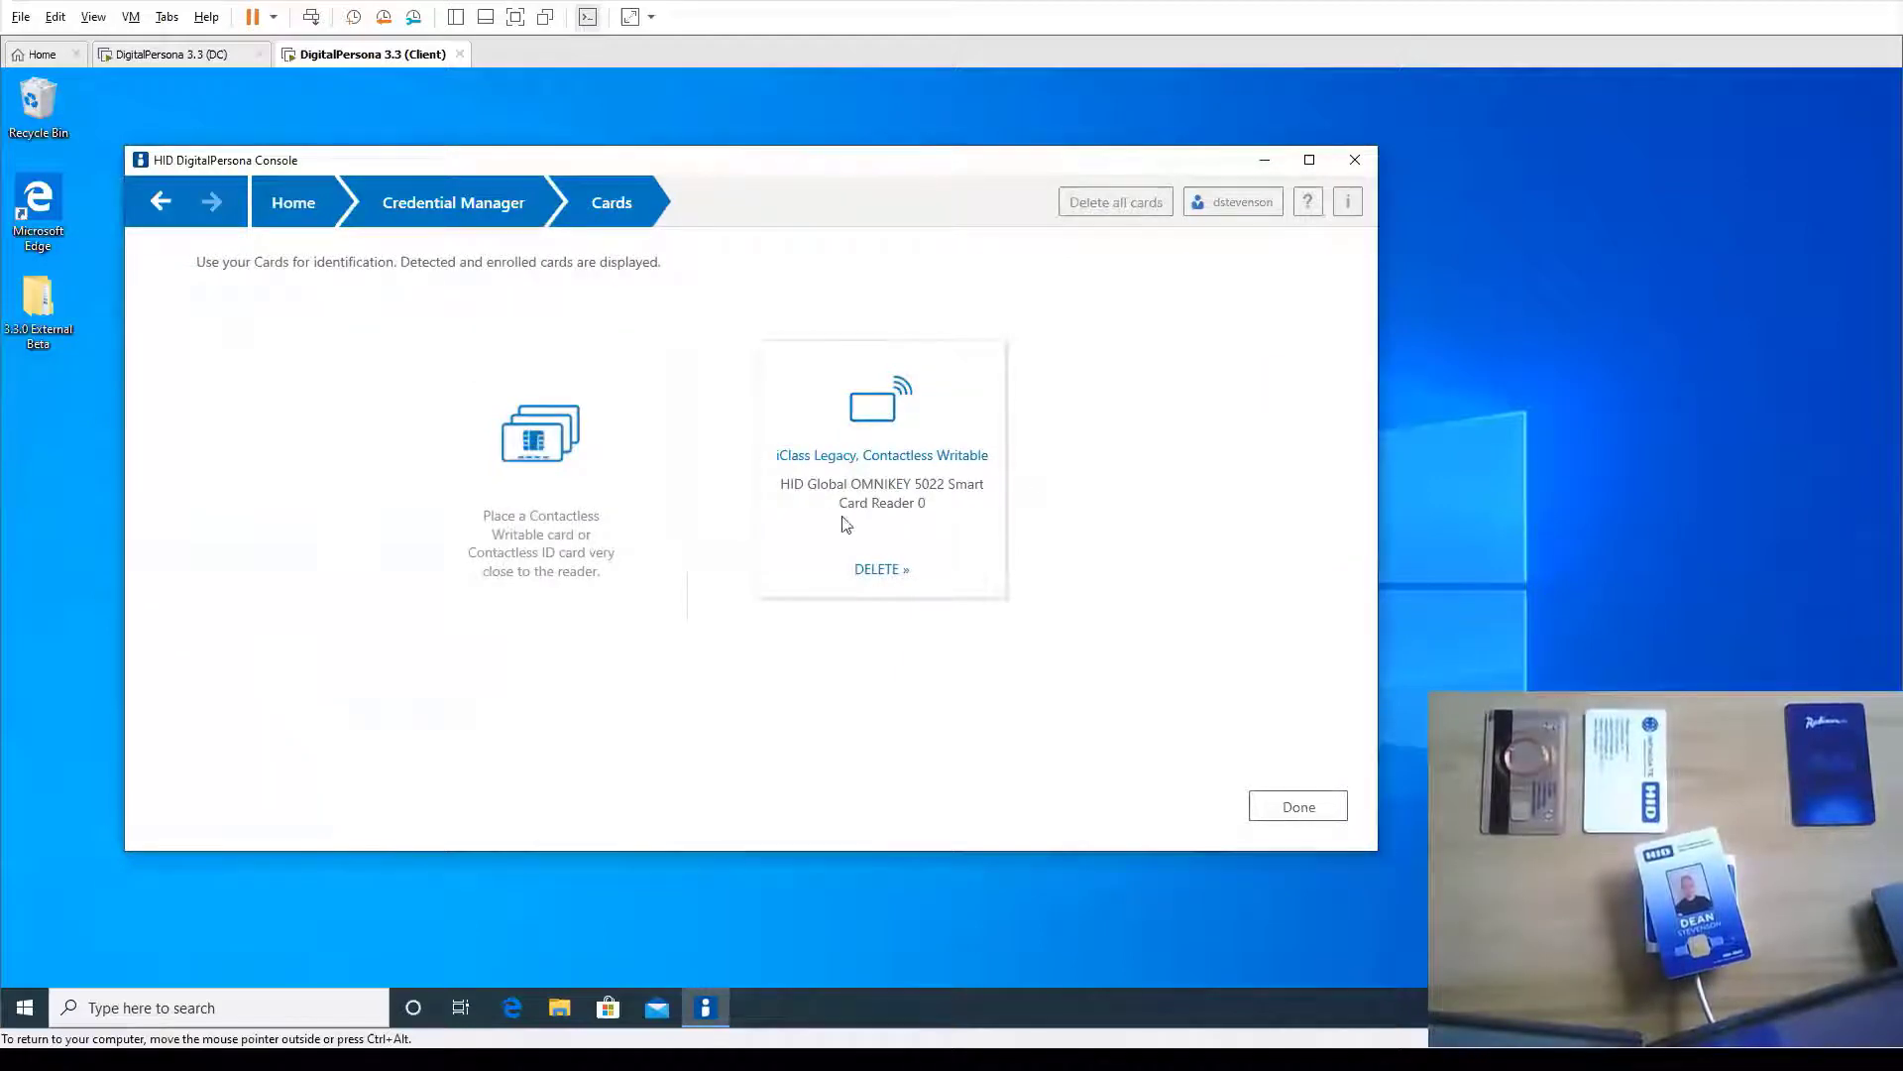
click(883, 576)
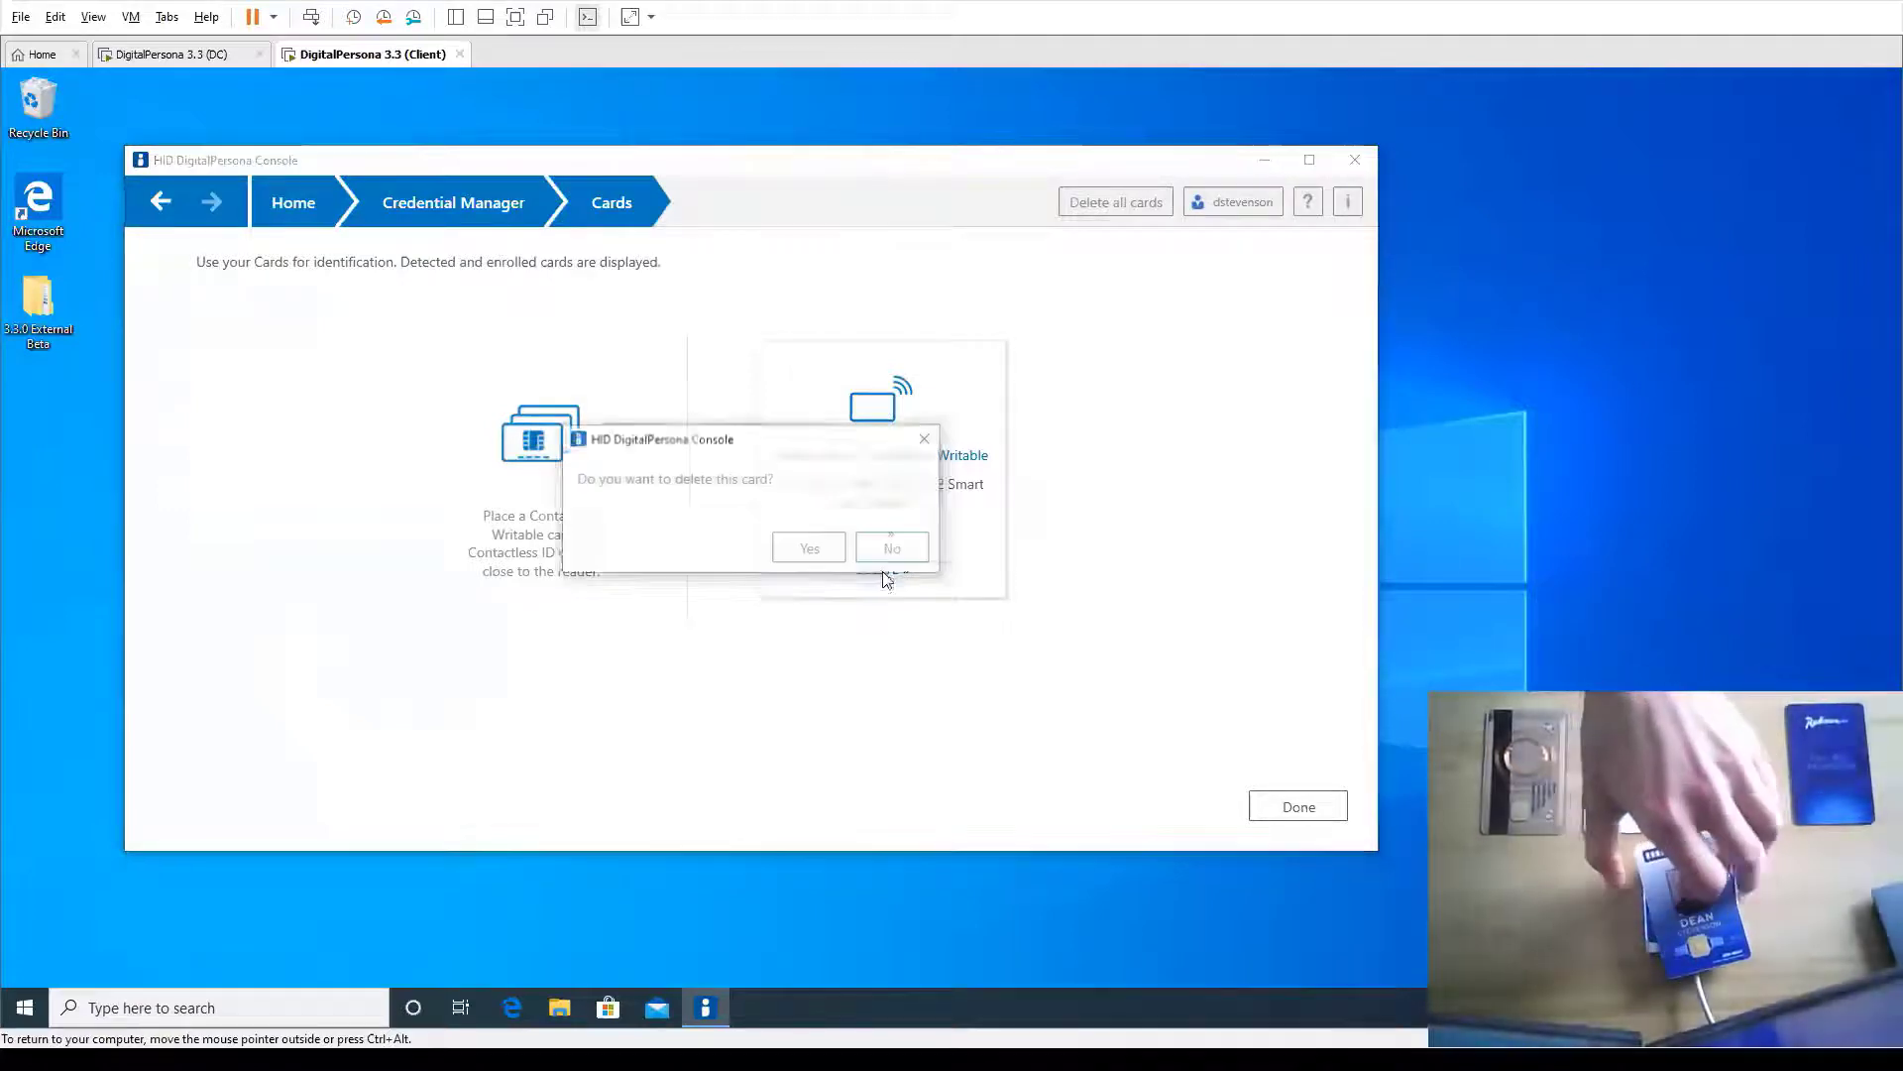
click(813, 548)
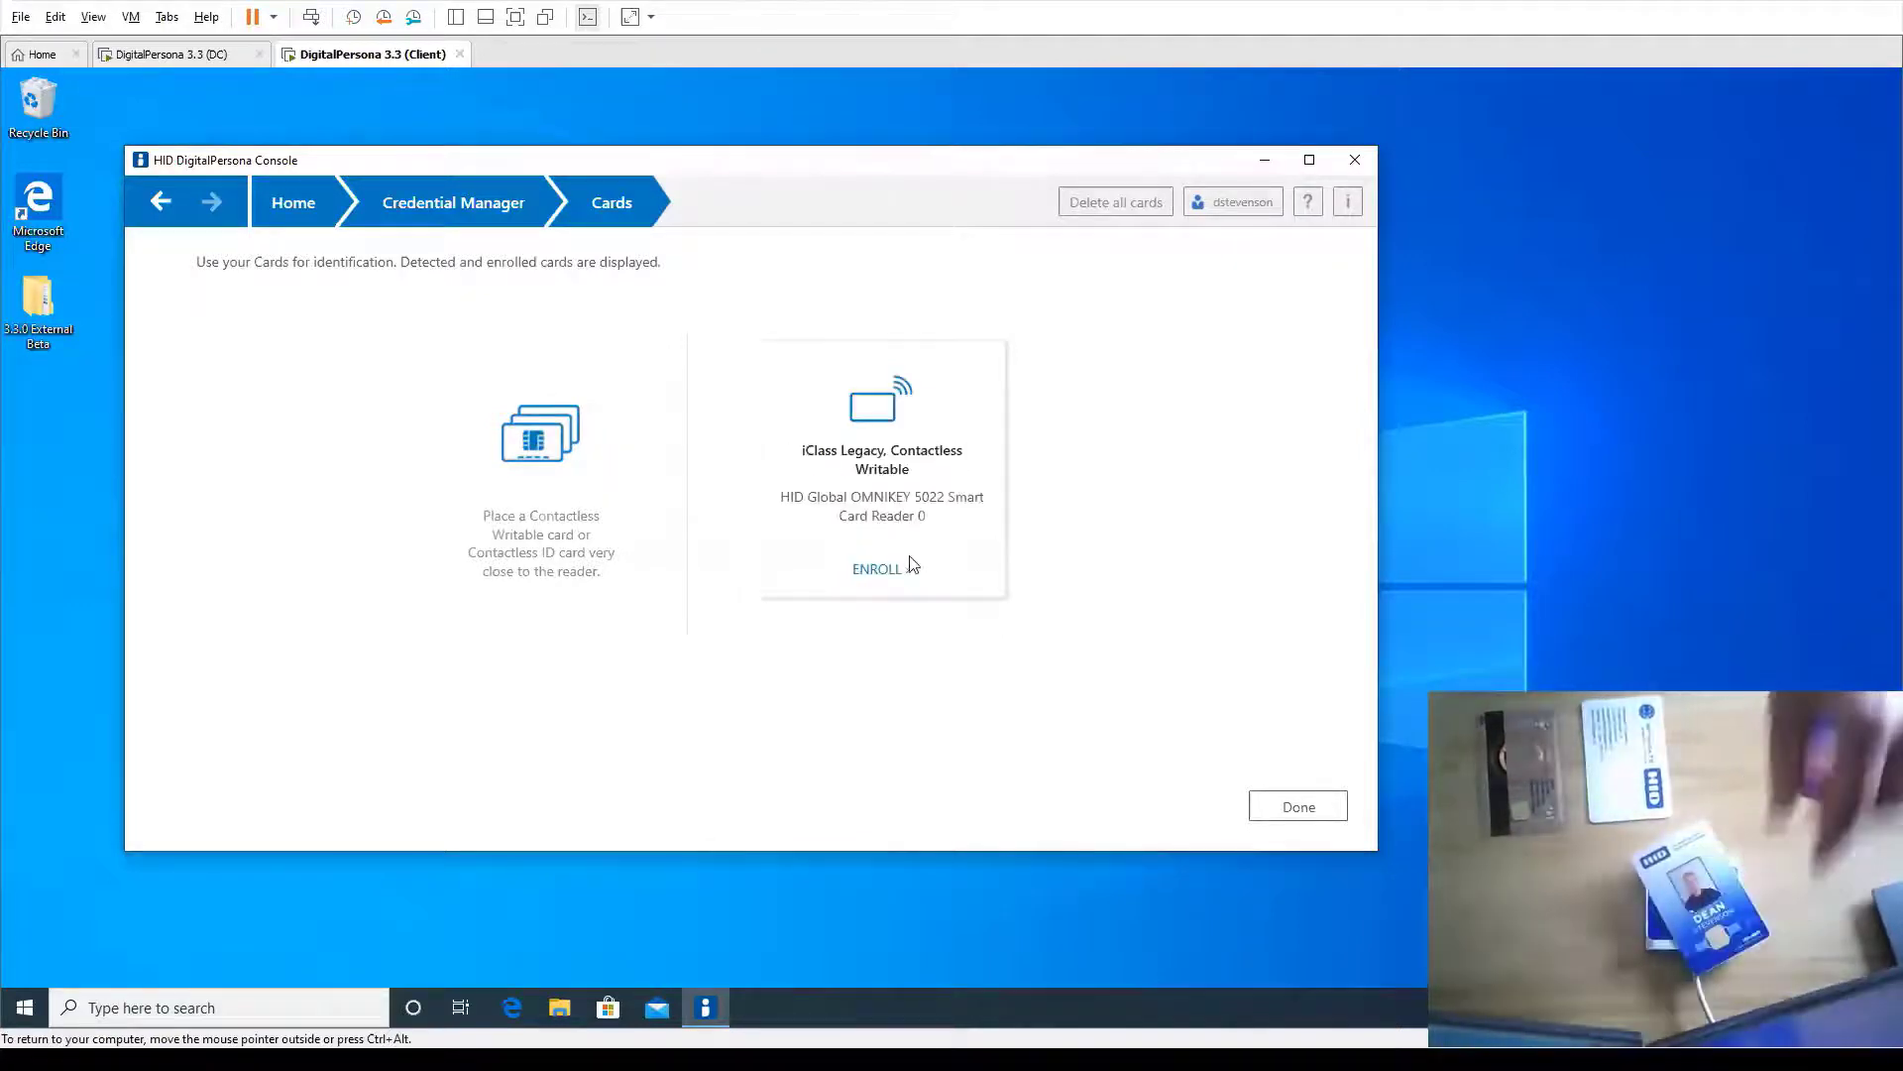
Enroll the detected iClass Contactless Writable card, then close the DigitalPersona console
click(876, 570)
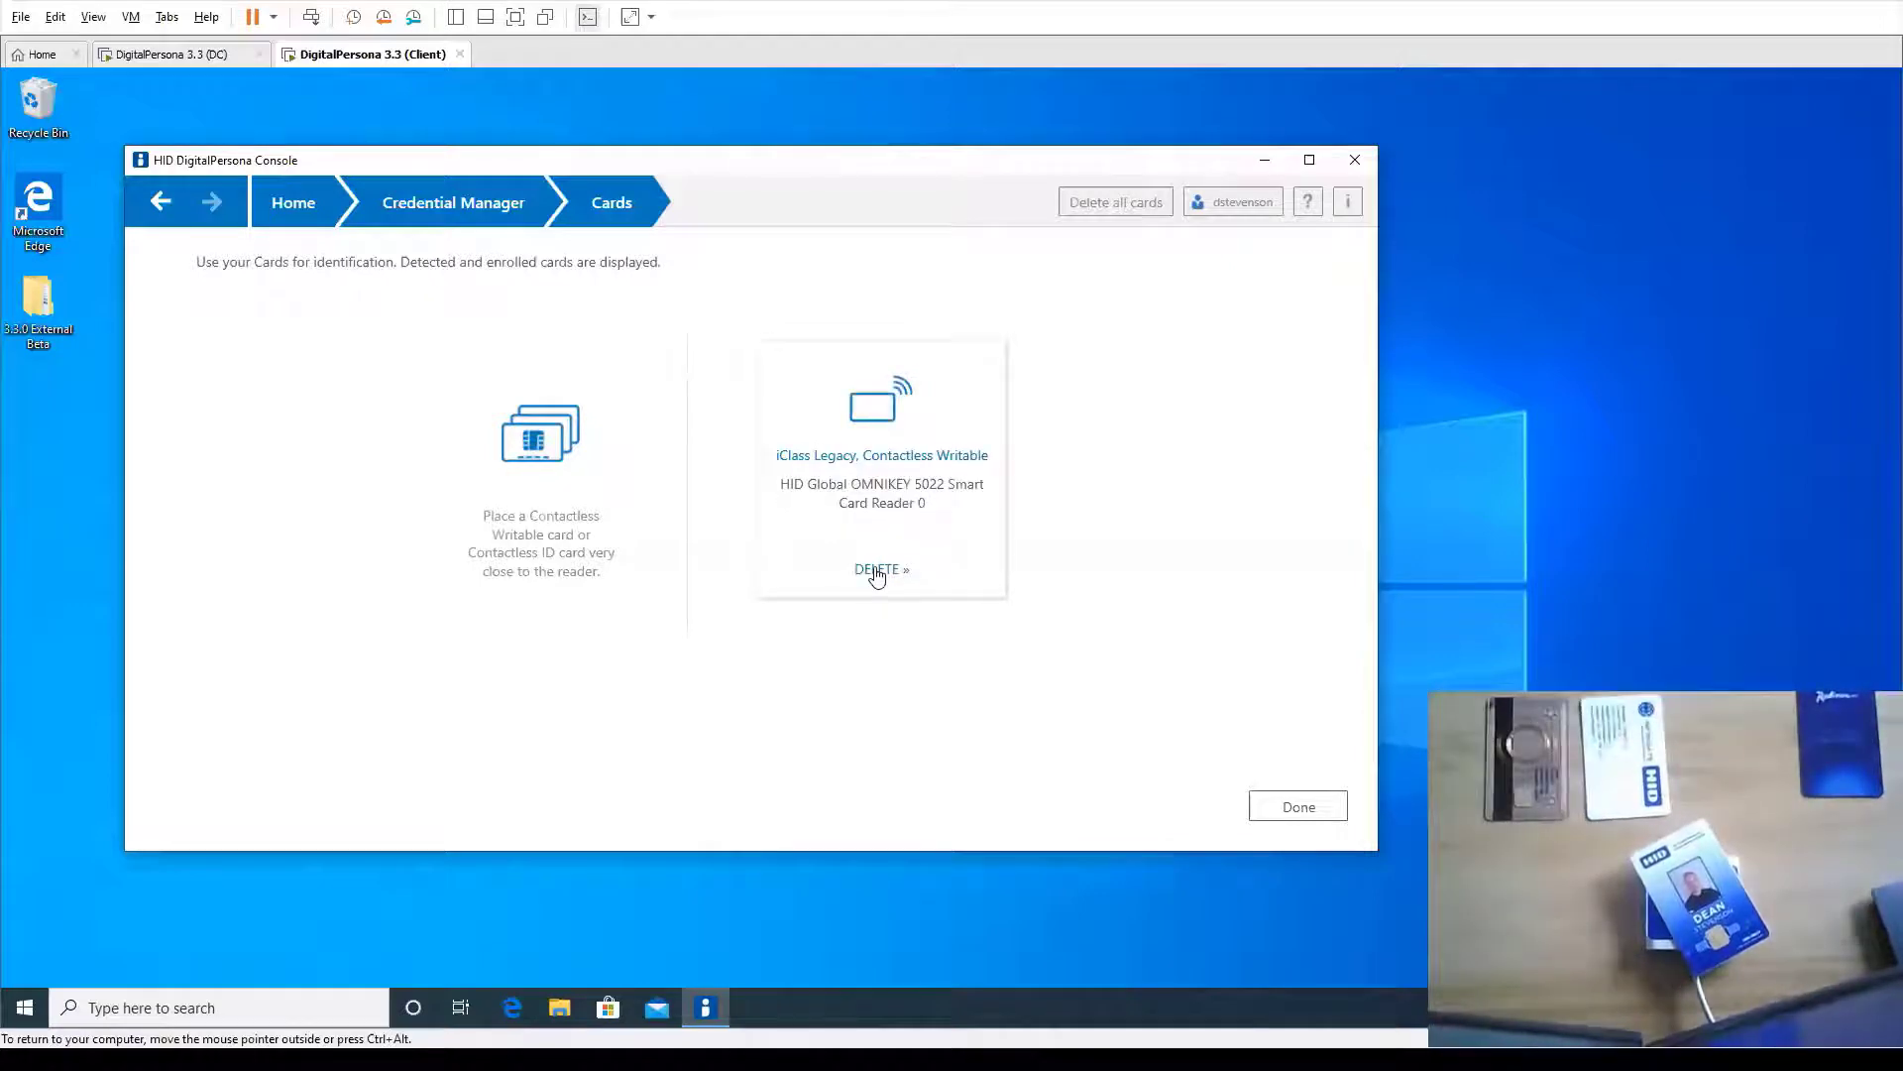
click(1298, 806)
click(1354, 161)
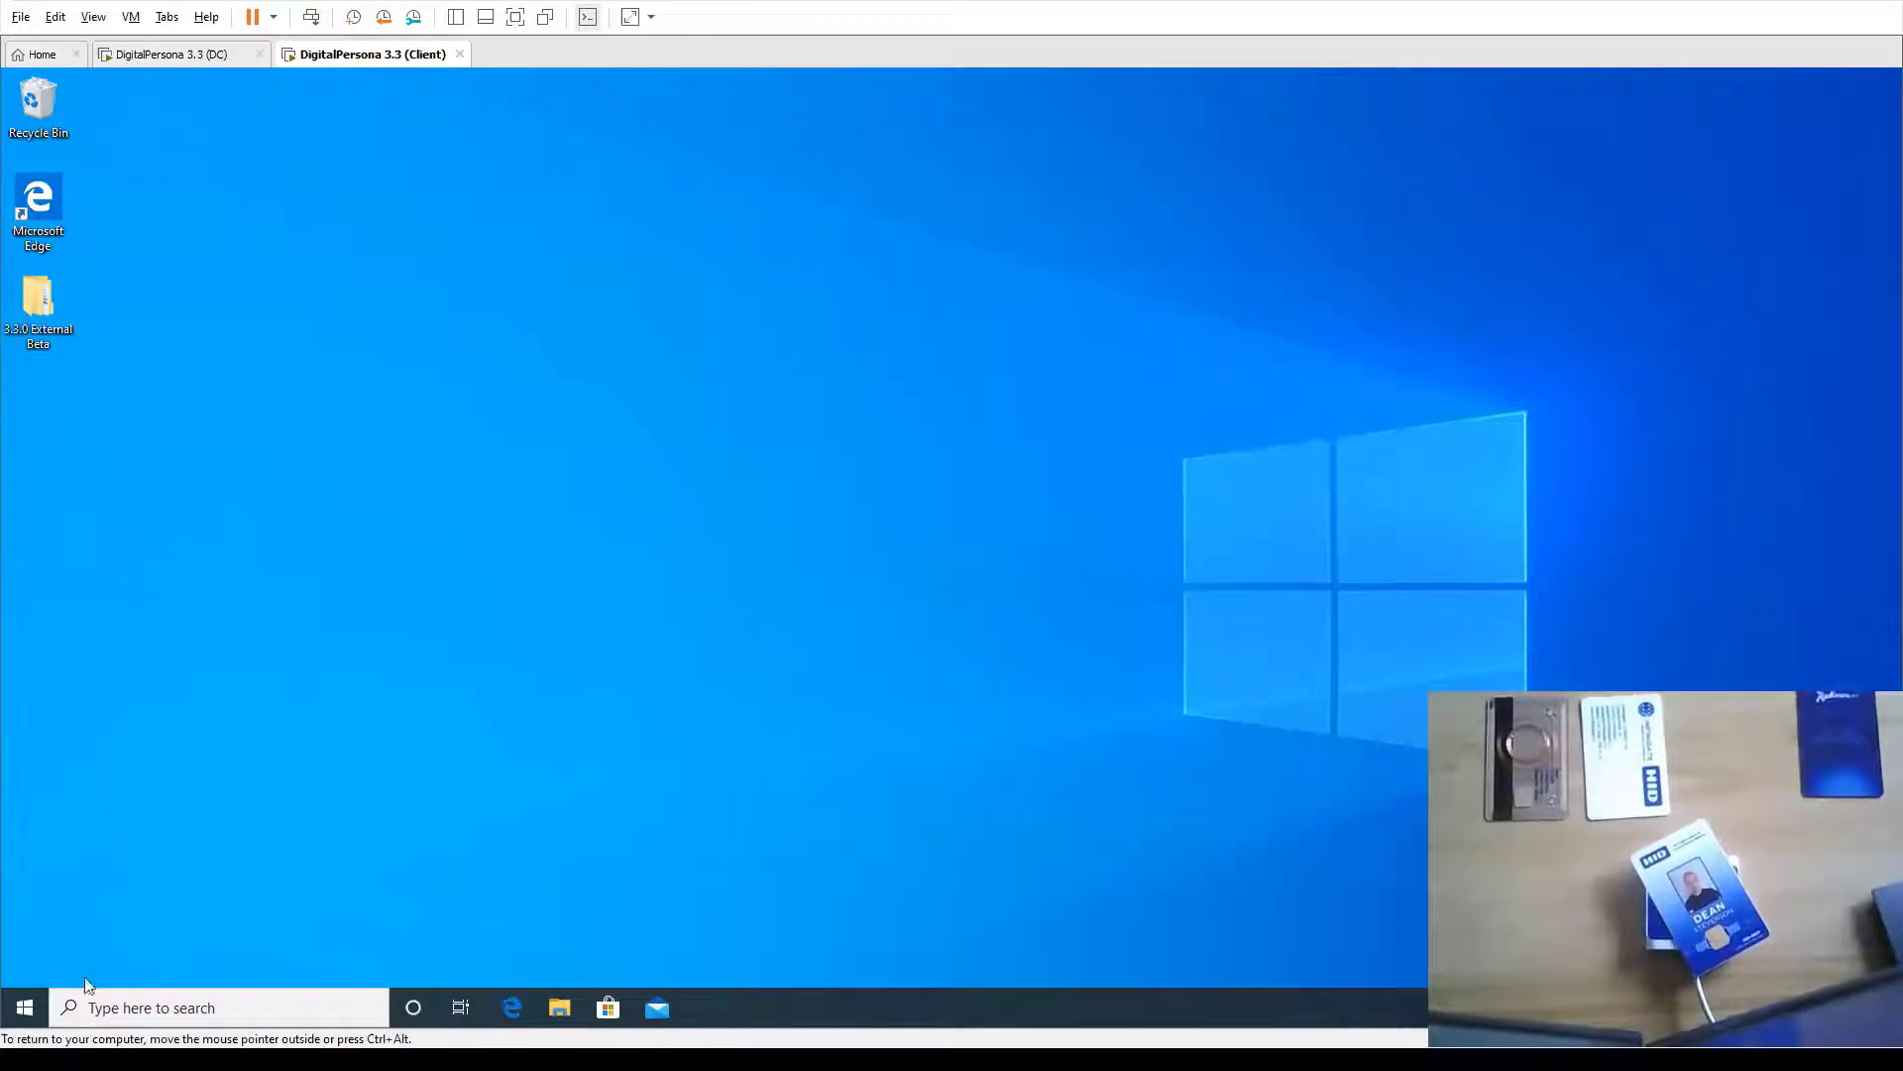
Lock the Windows 10 client from the Start menu's account options
click(25, 1008)
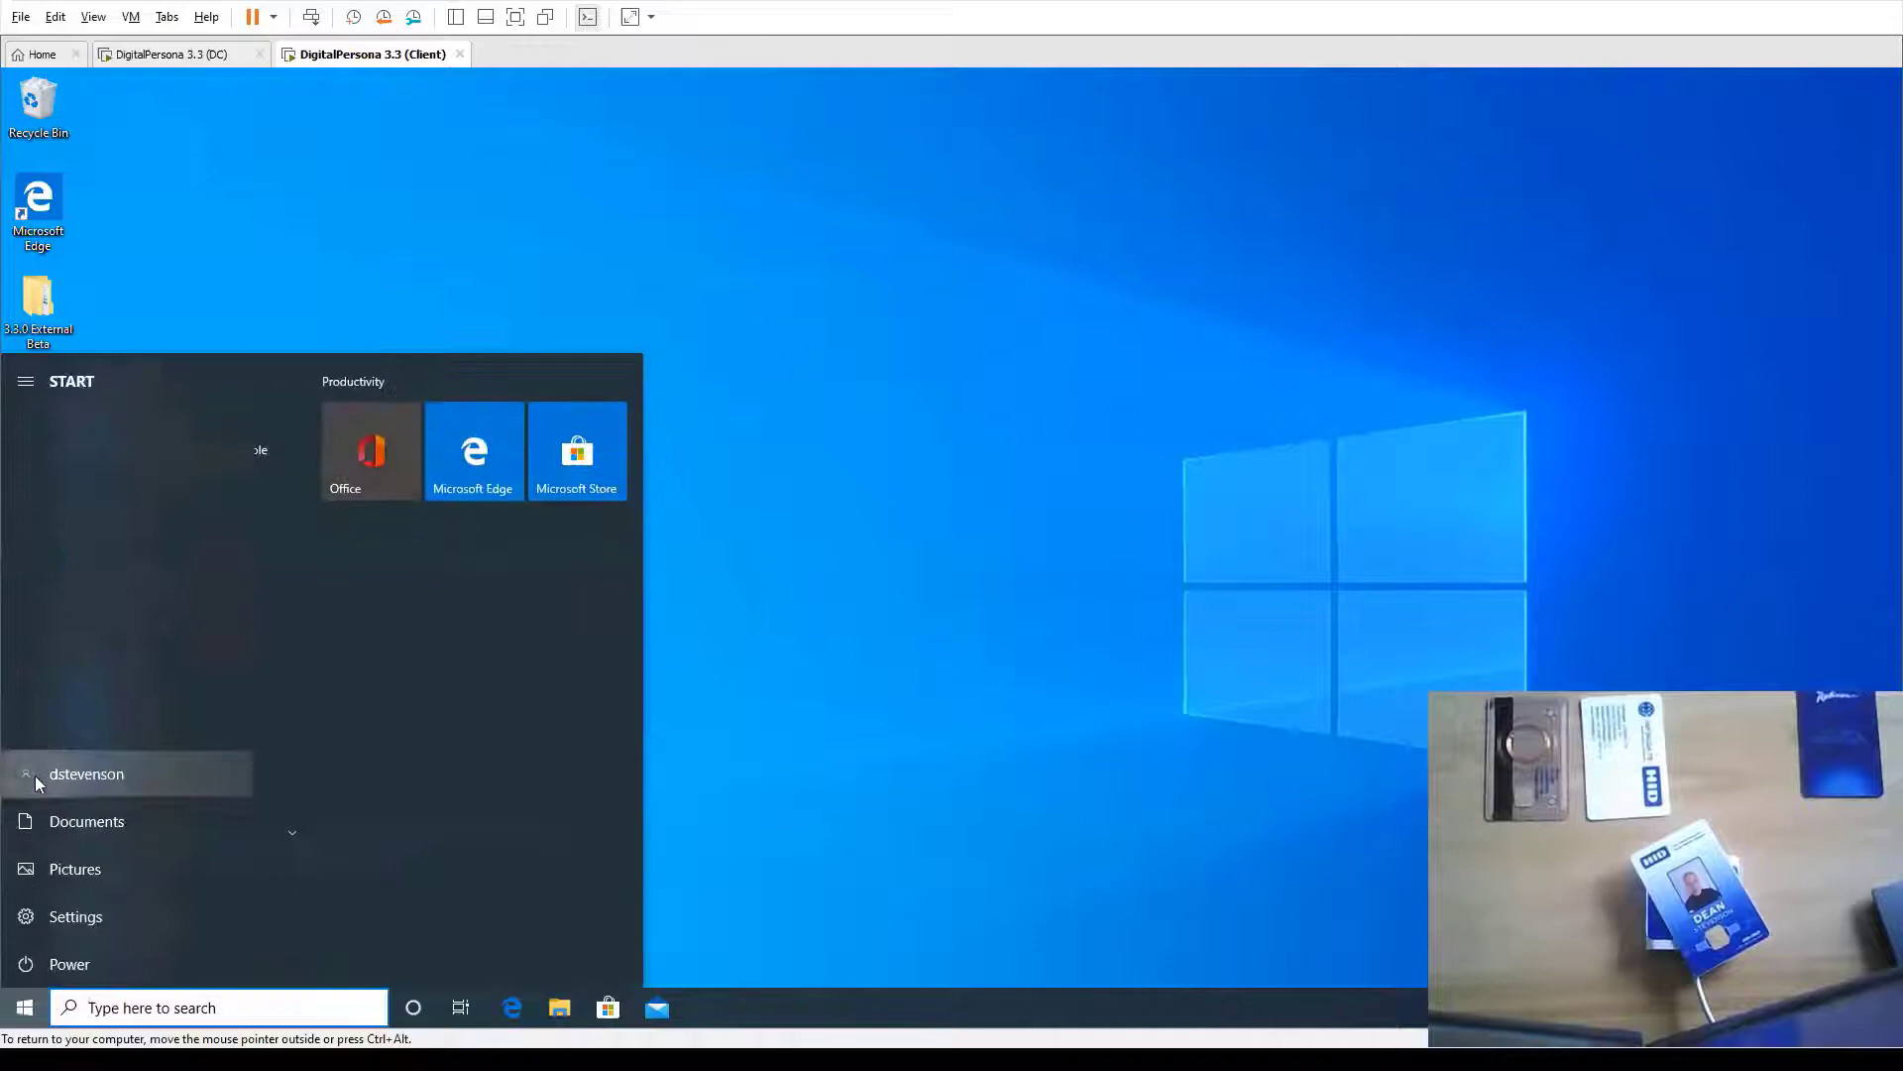
click(34, 775)
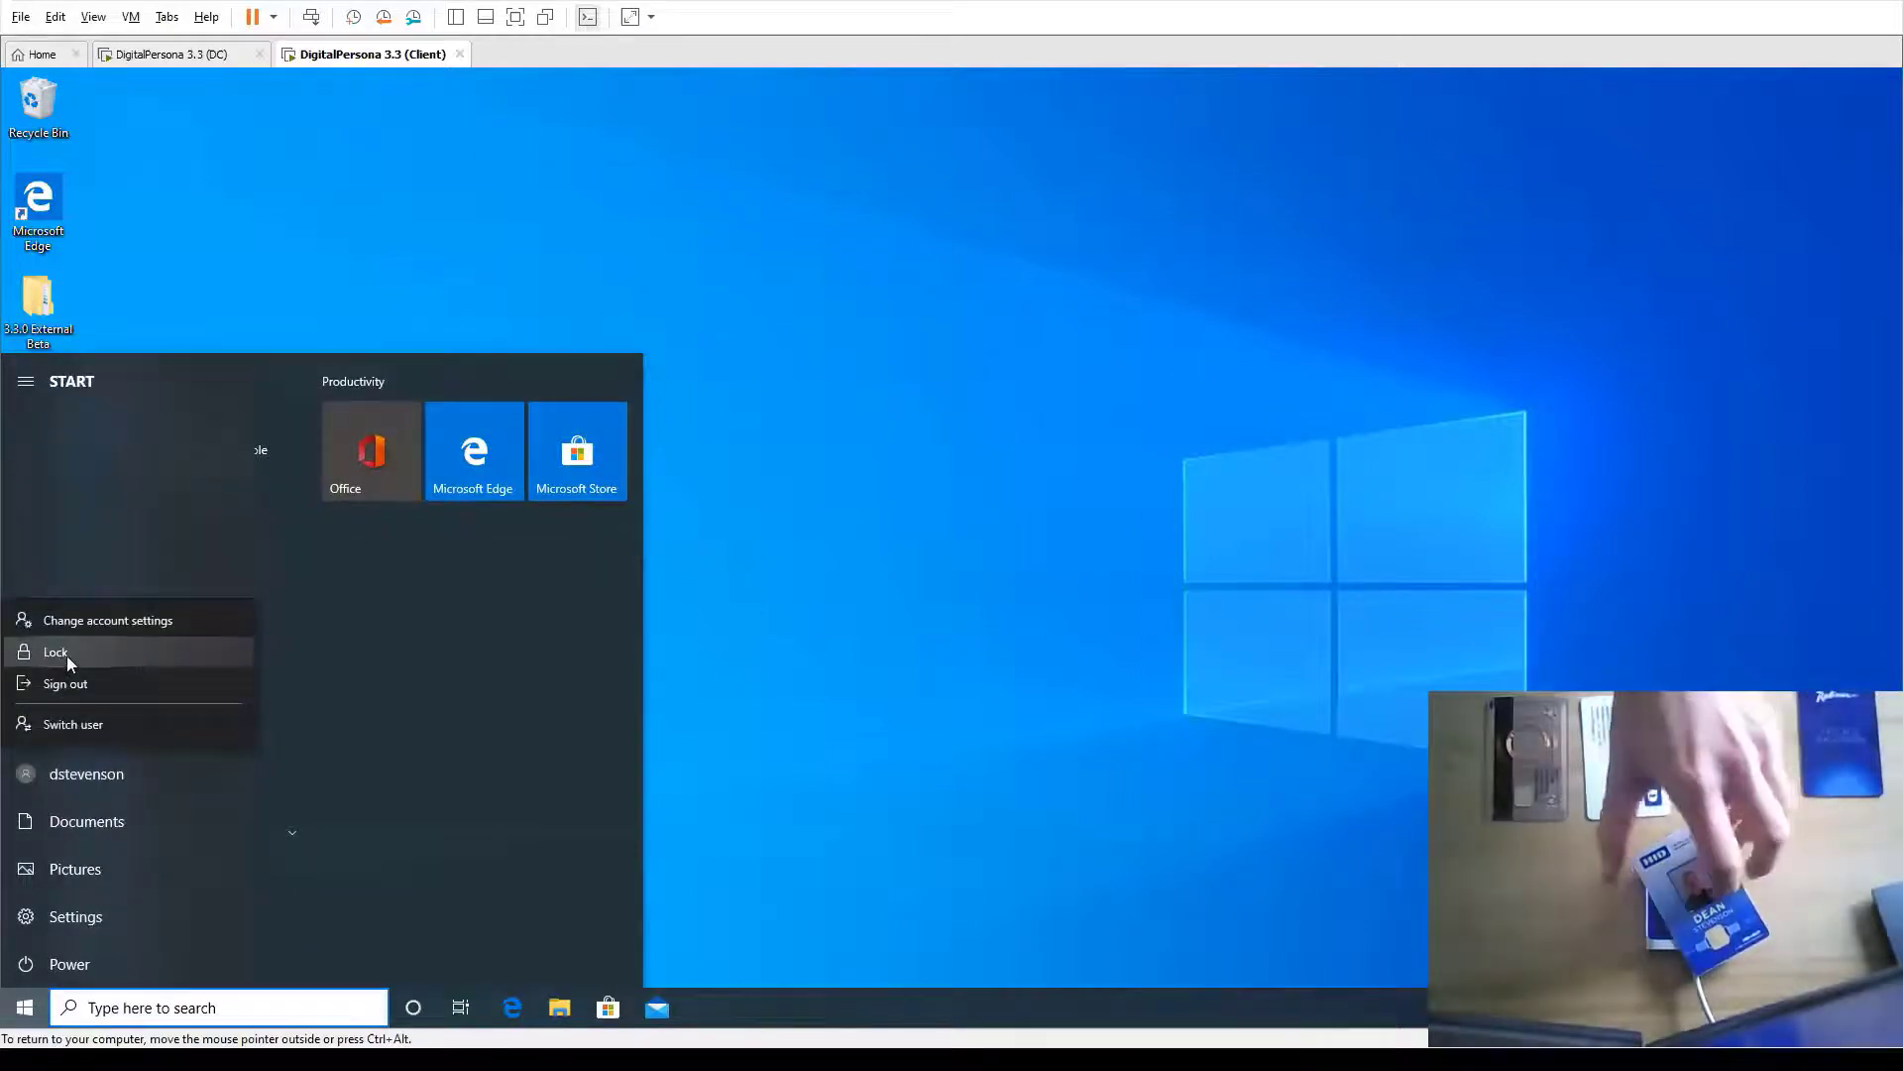
click(55, 652)
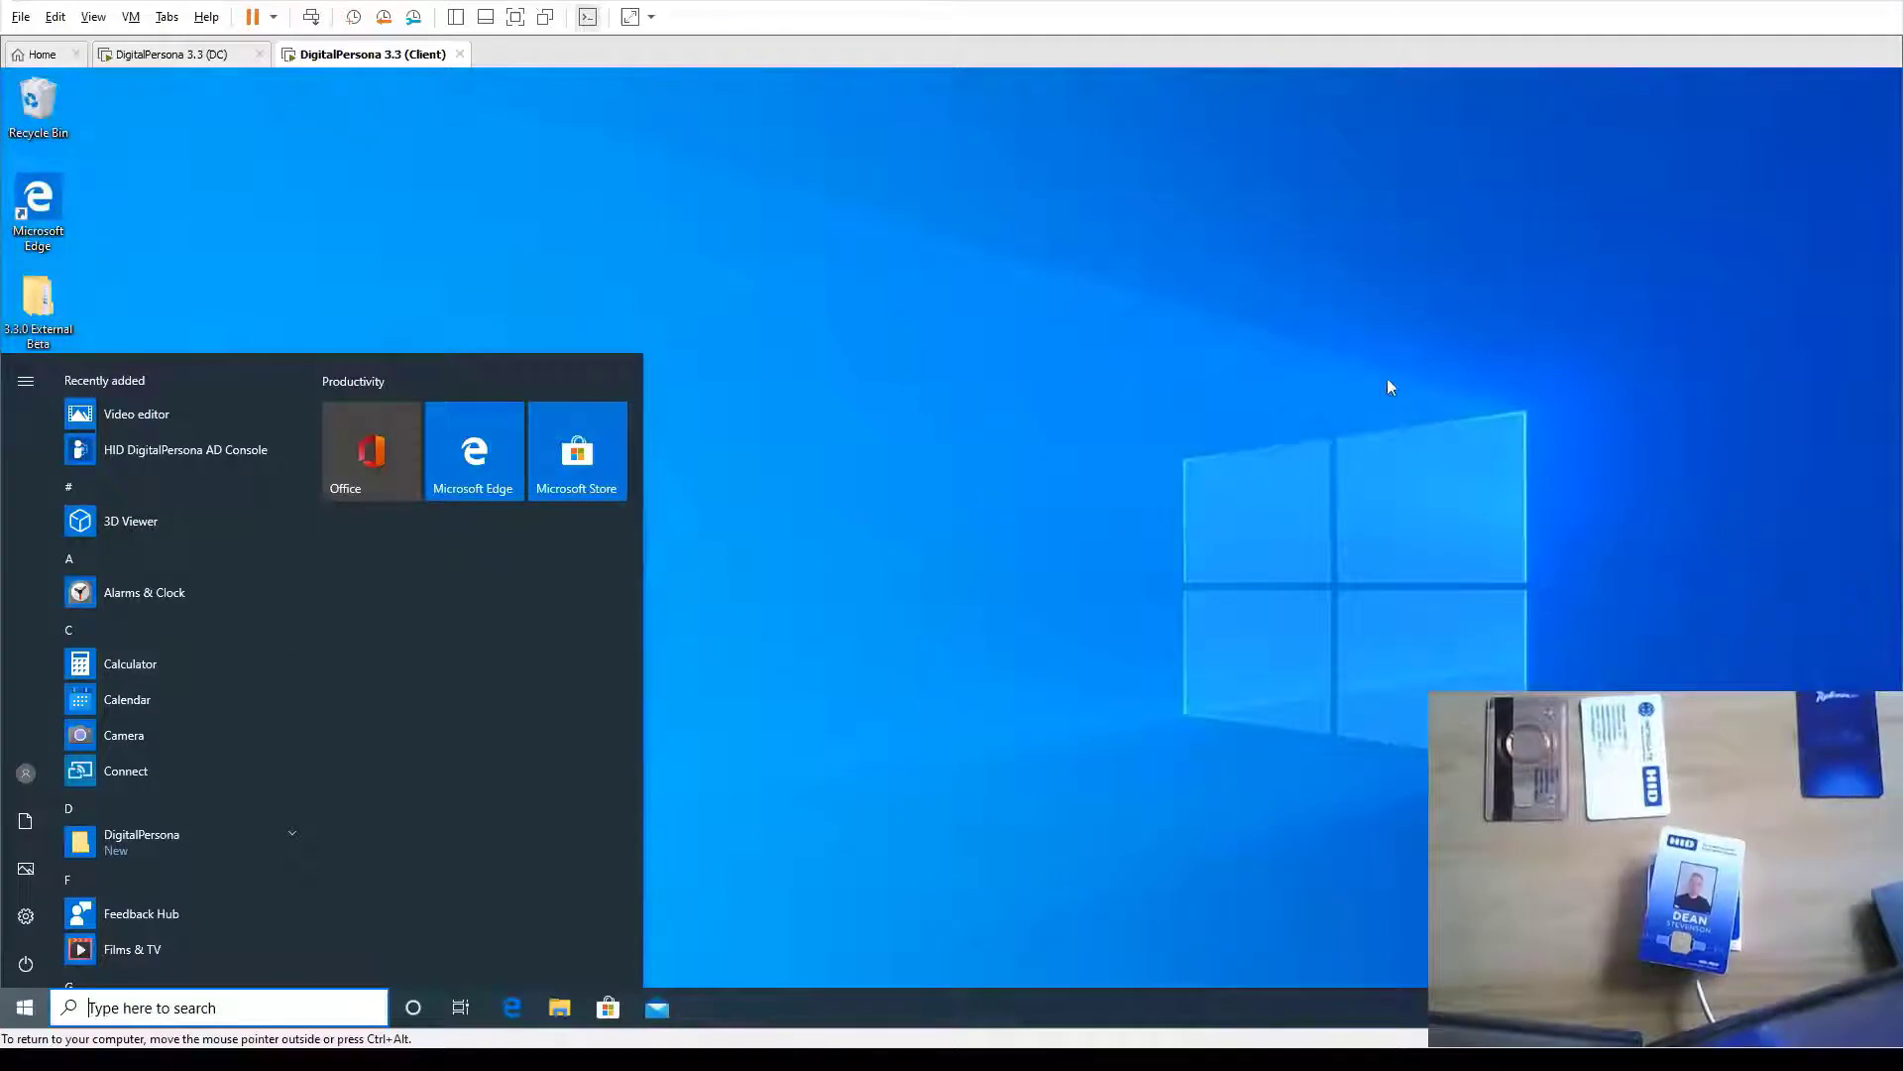
click(1388, 380)
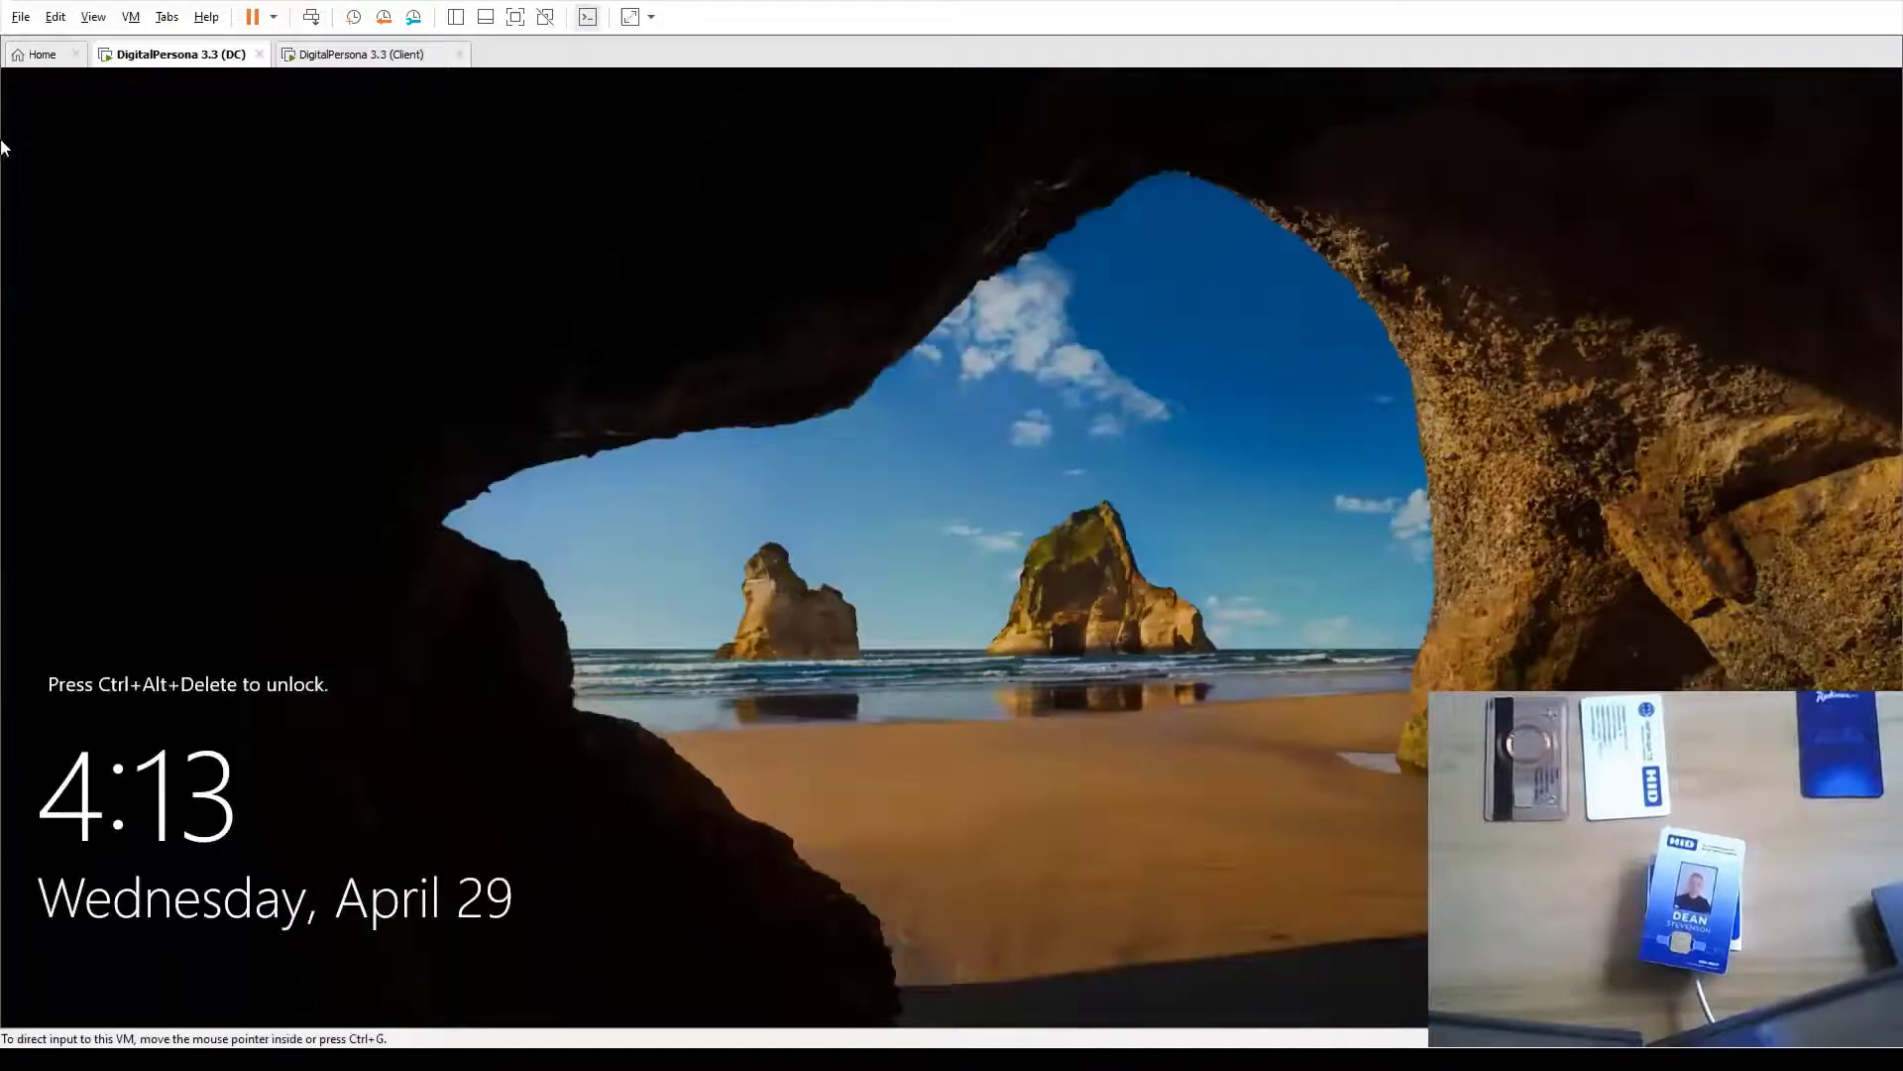
Sign in to the DC with the administrator password and open Logon Authentication Policy
click(310, 19)
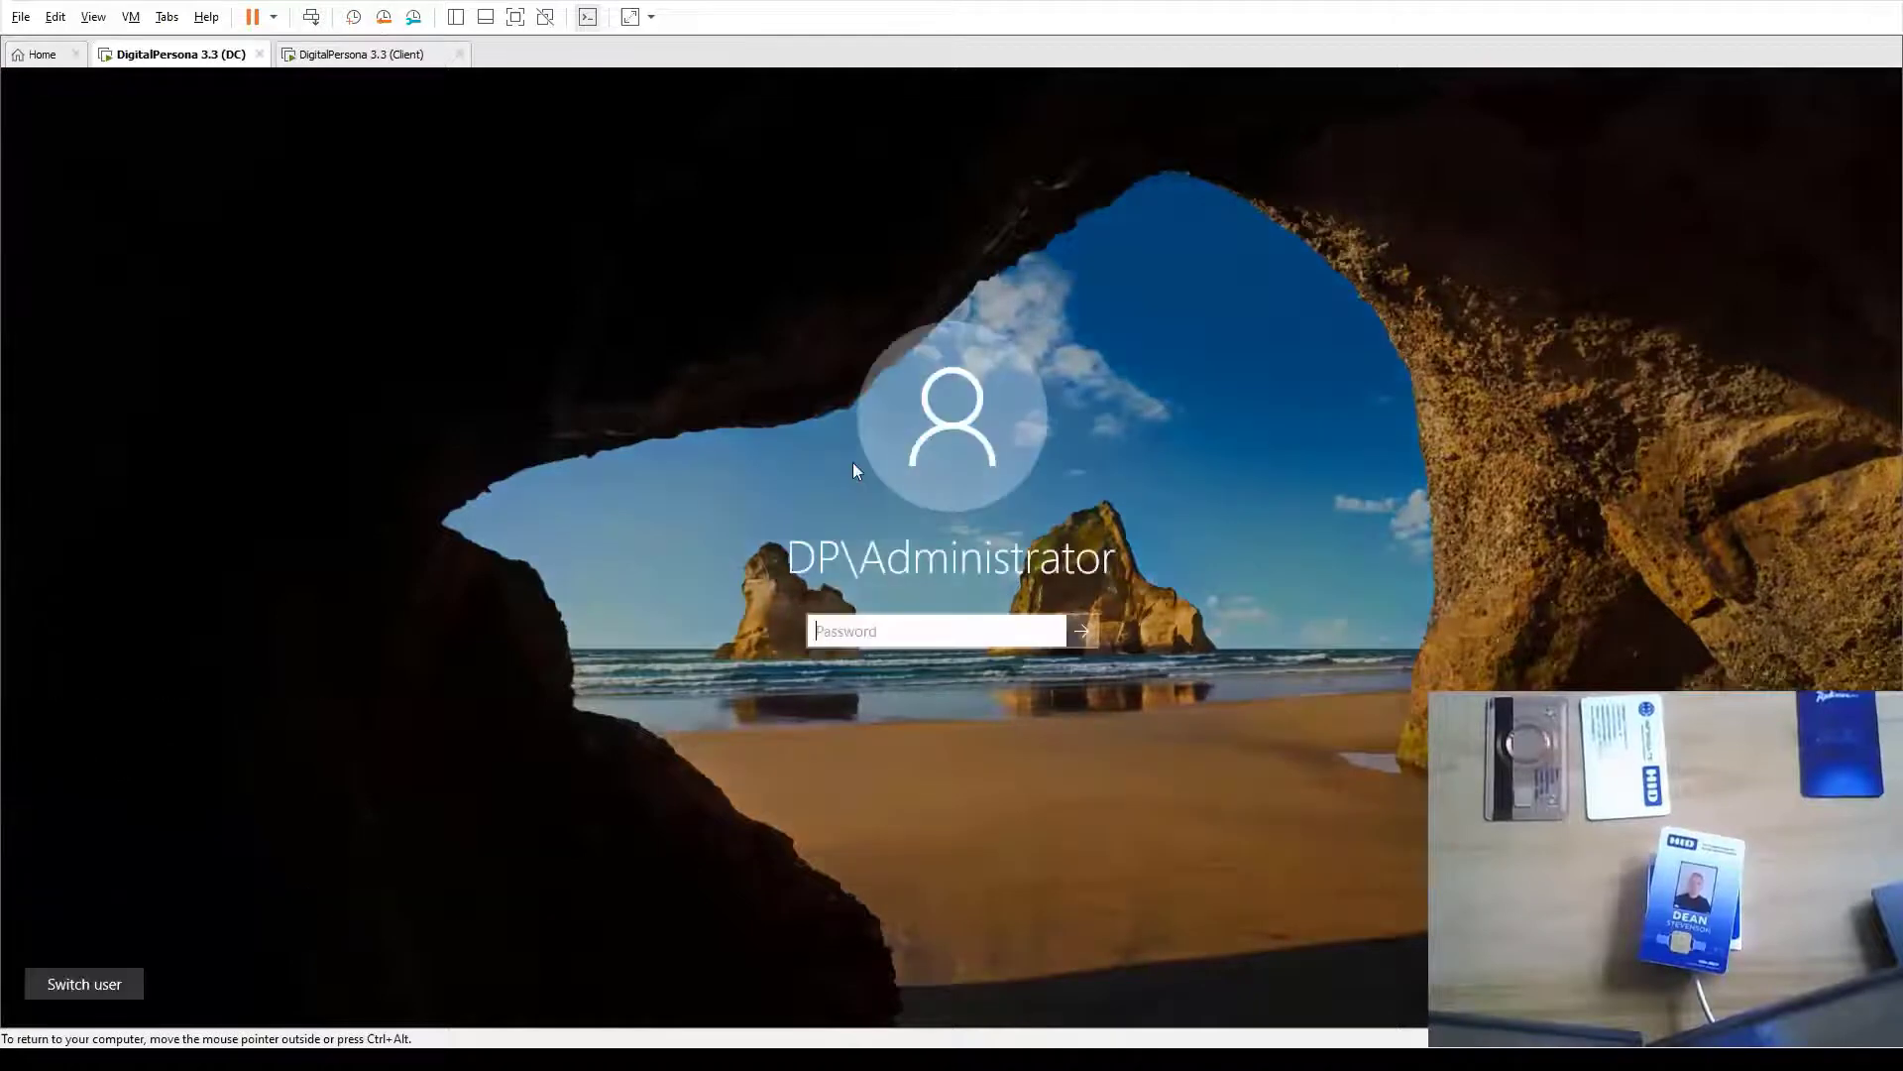
text(**********)
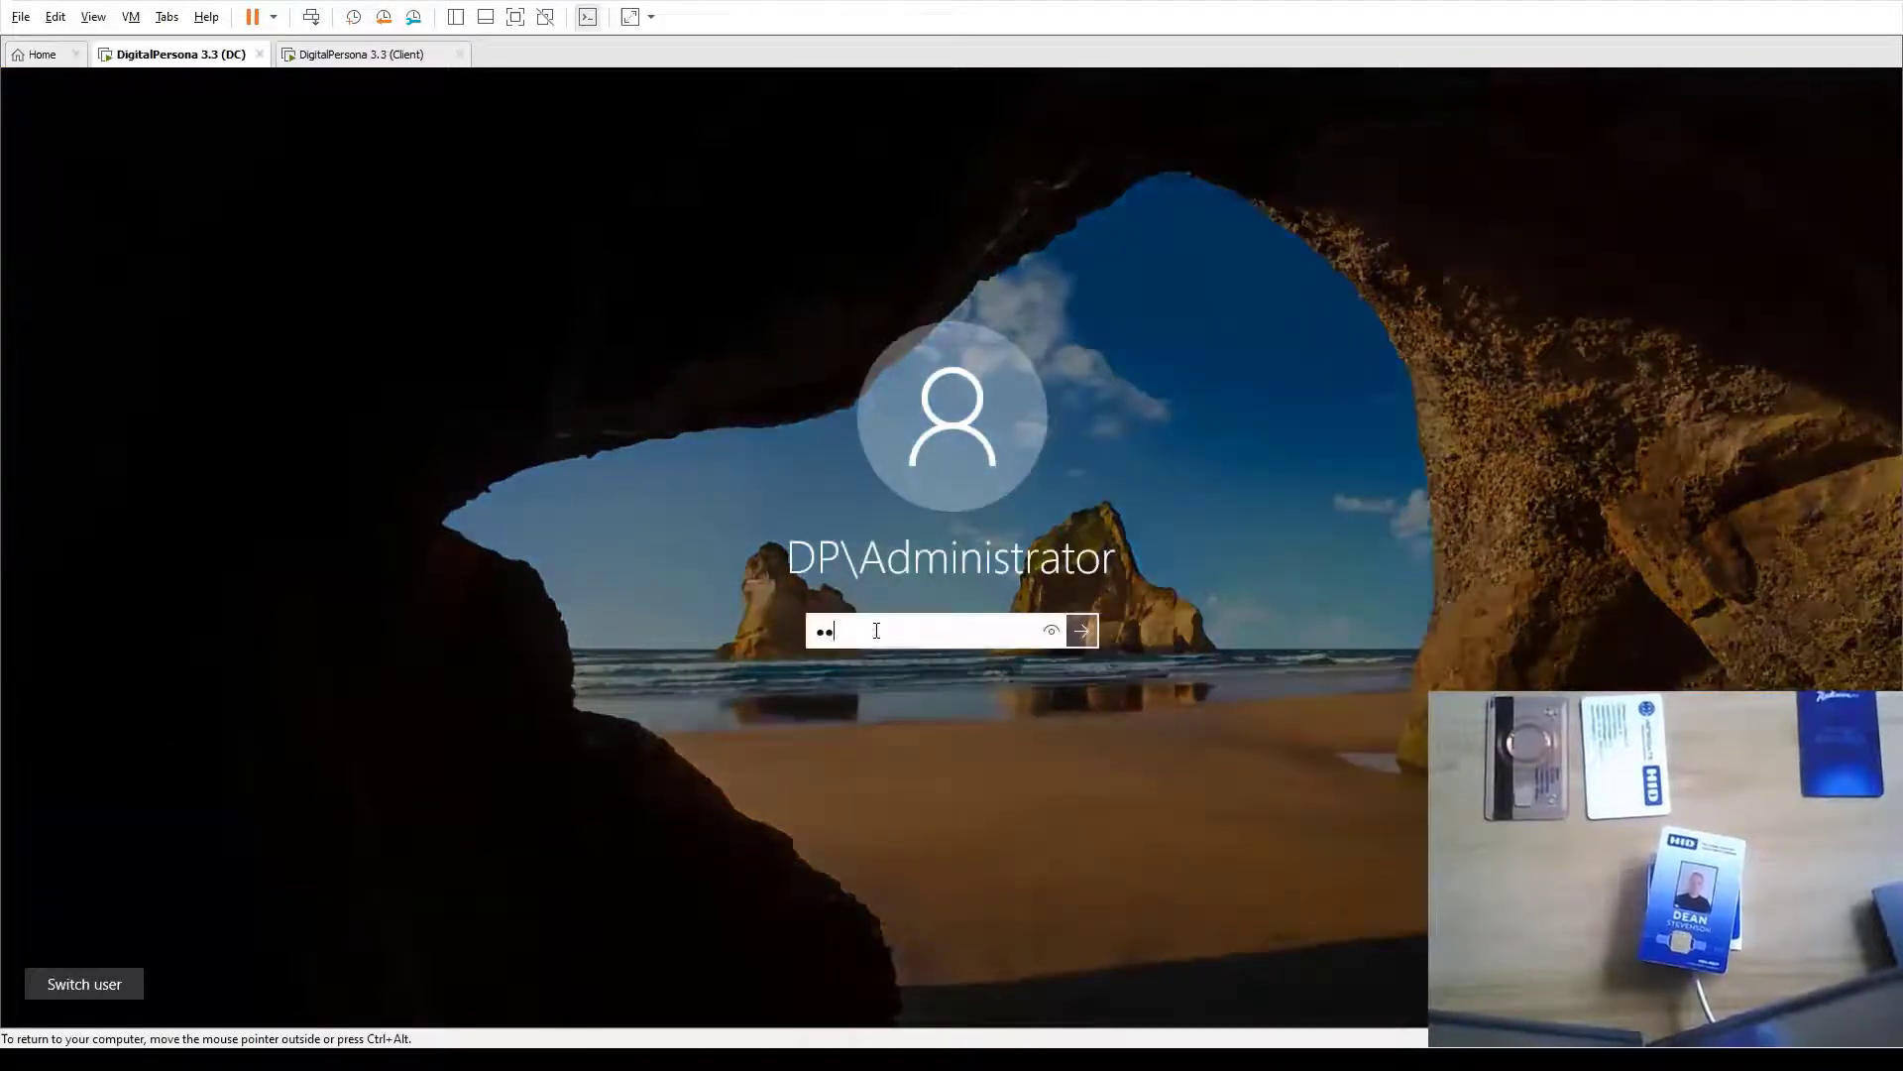
key(Return)
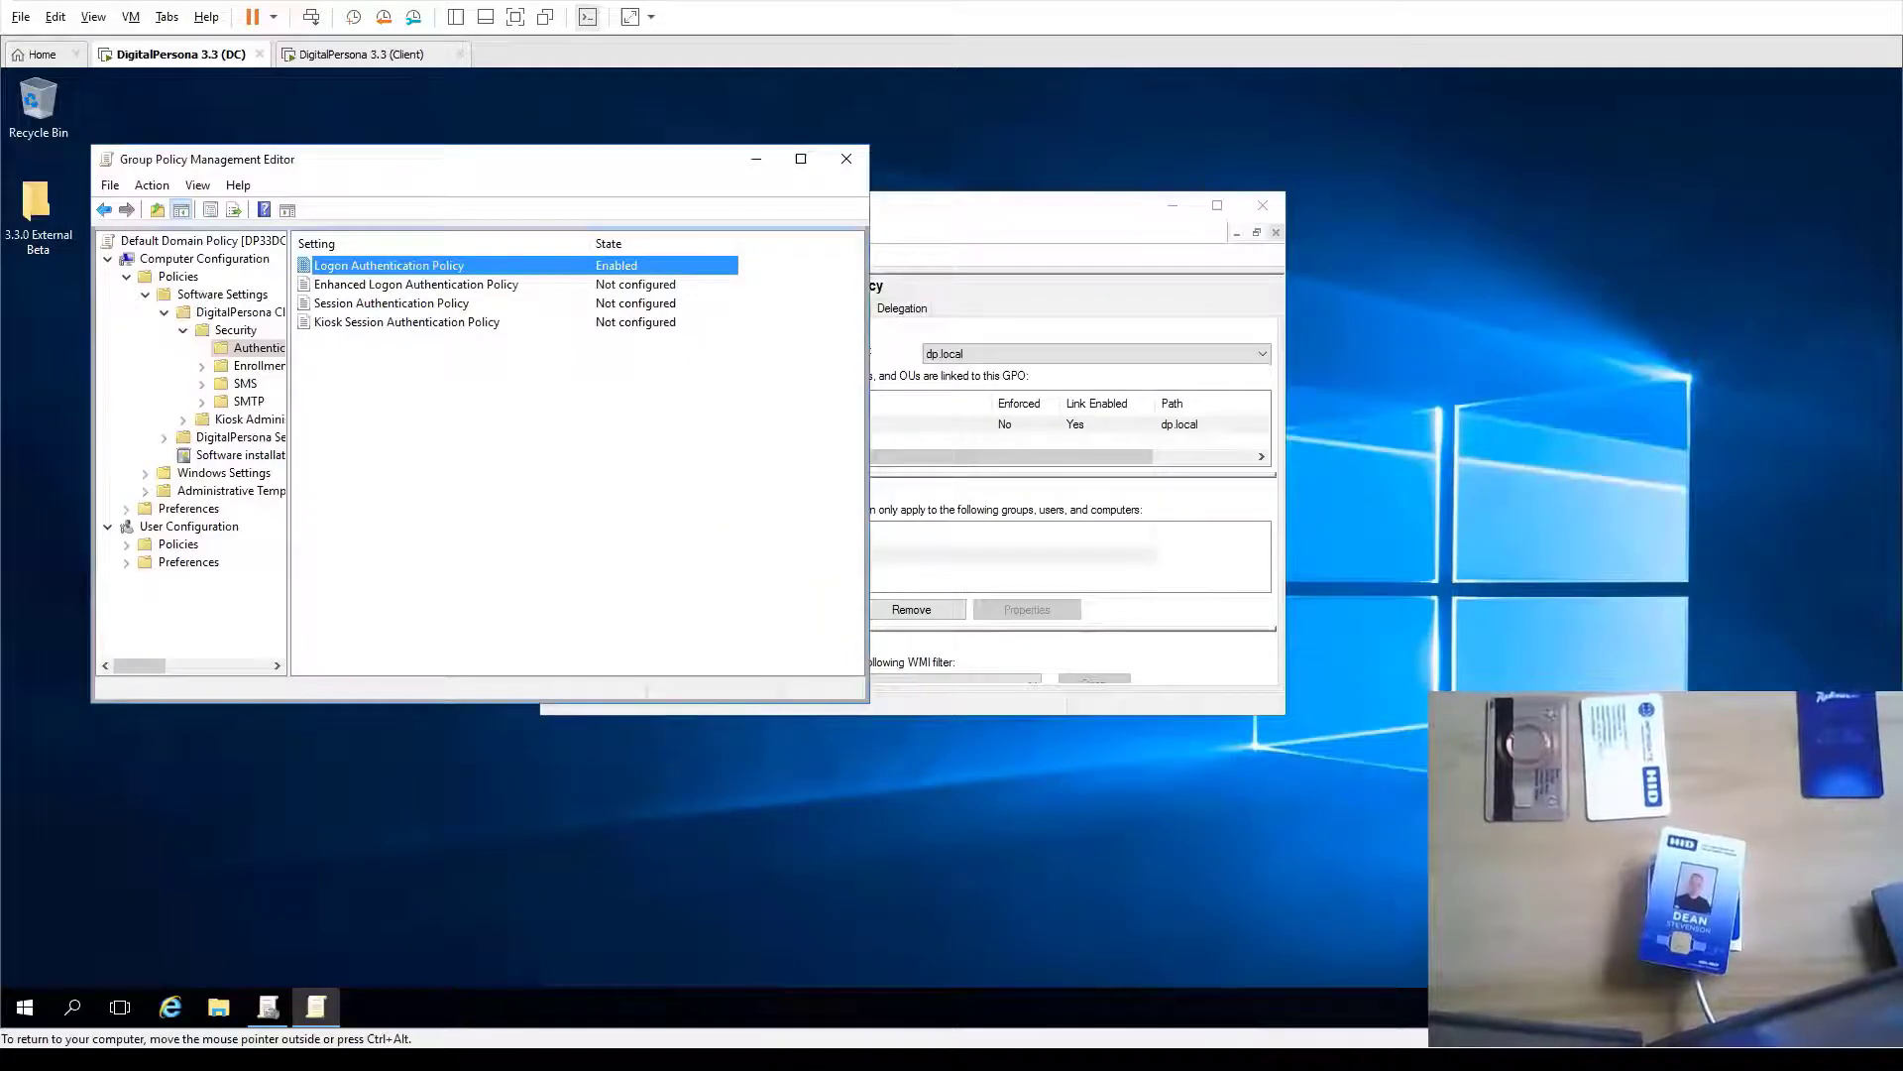
double_click(430, 265)
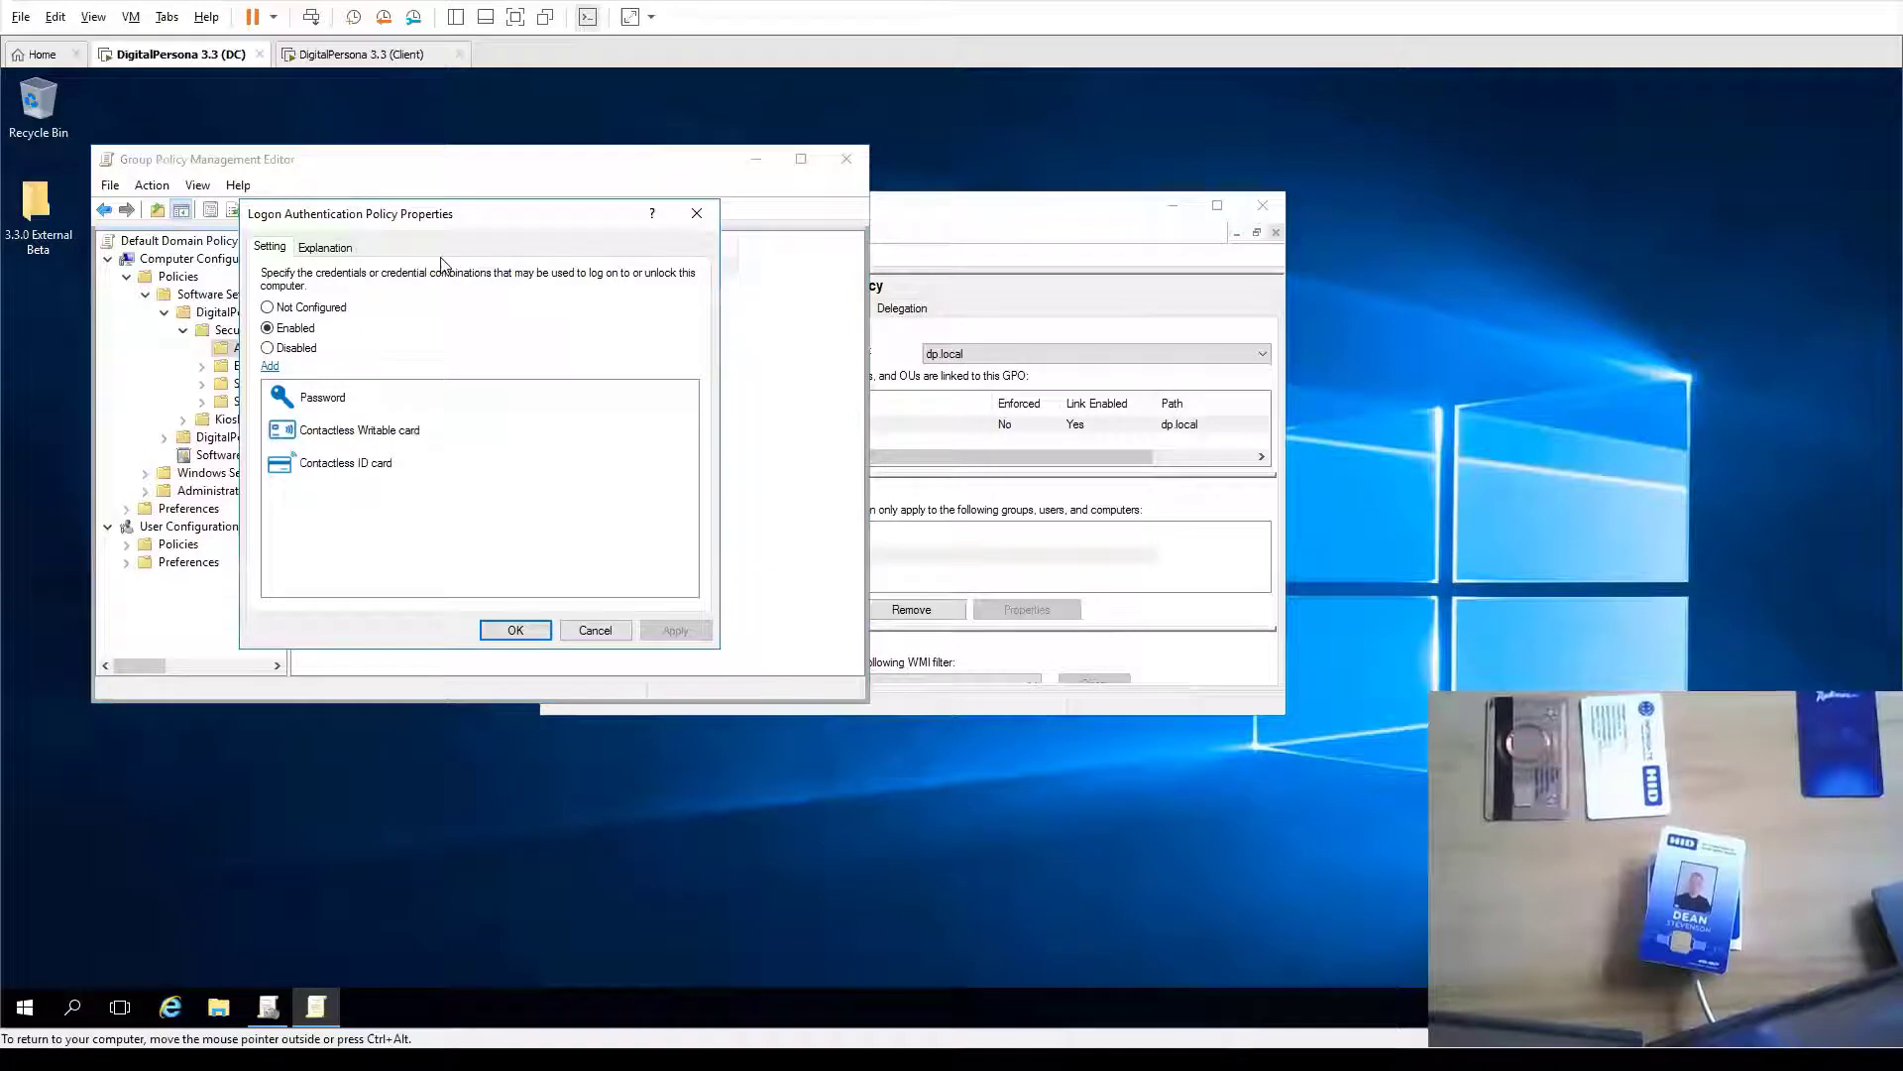
Set the Contactless Writable card logon combination to require PIN as the second credential
click(295, 473)
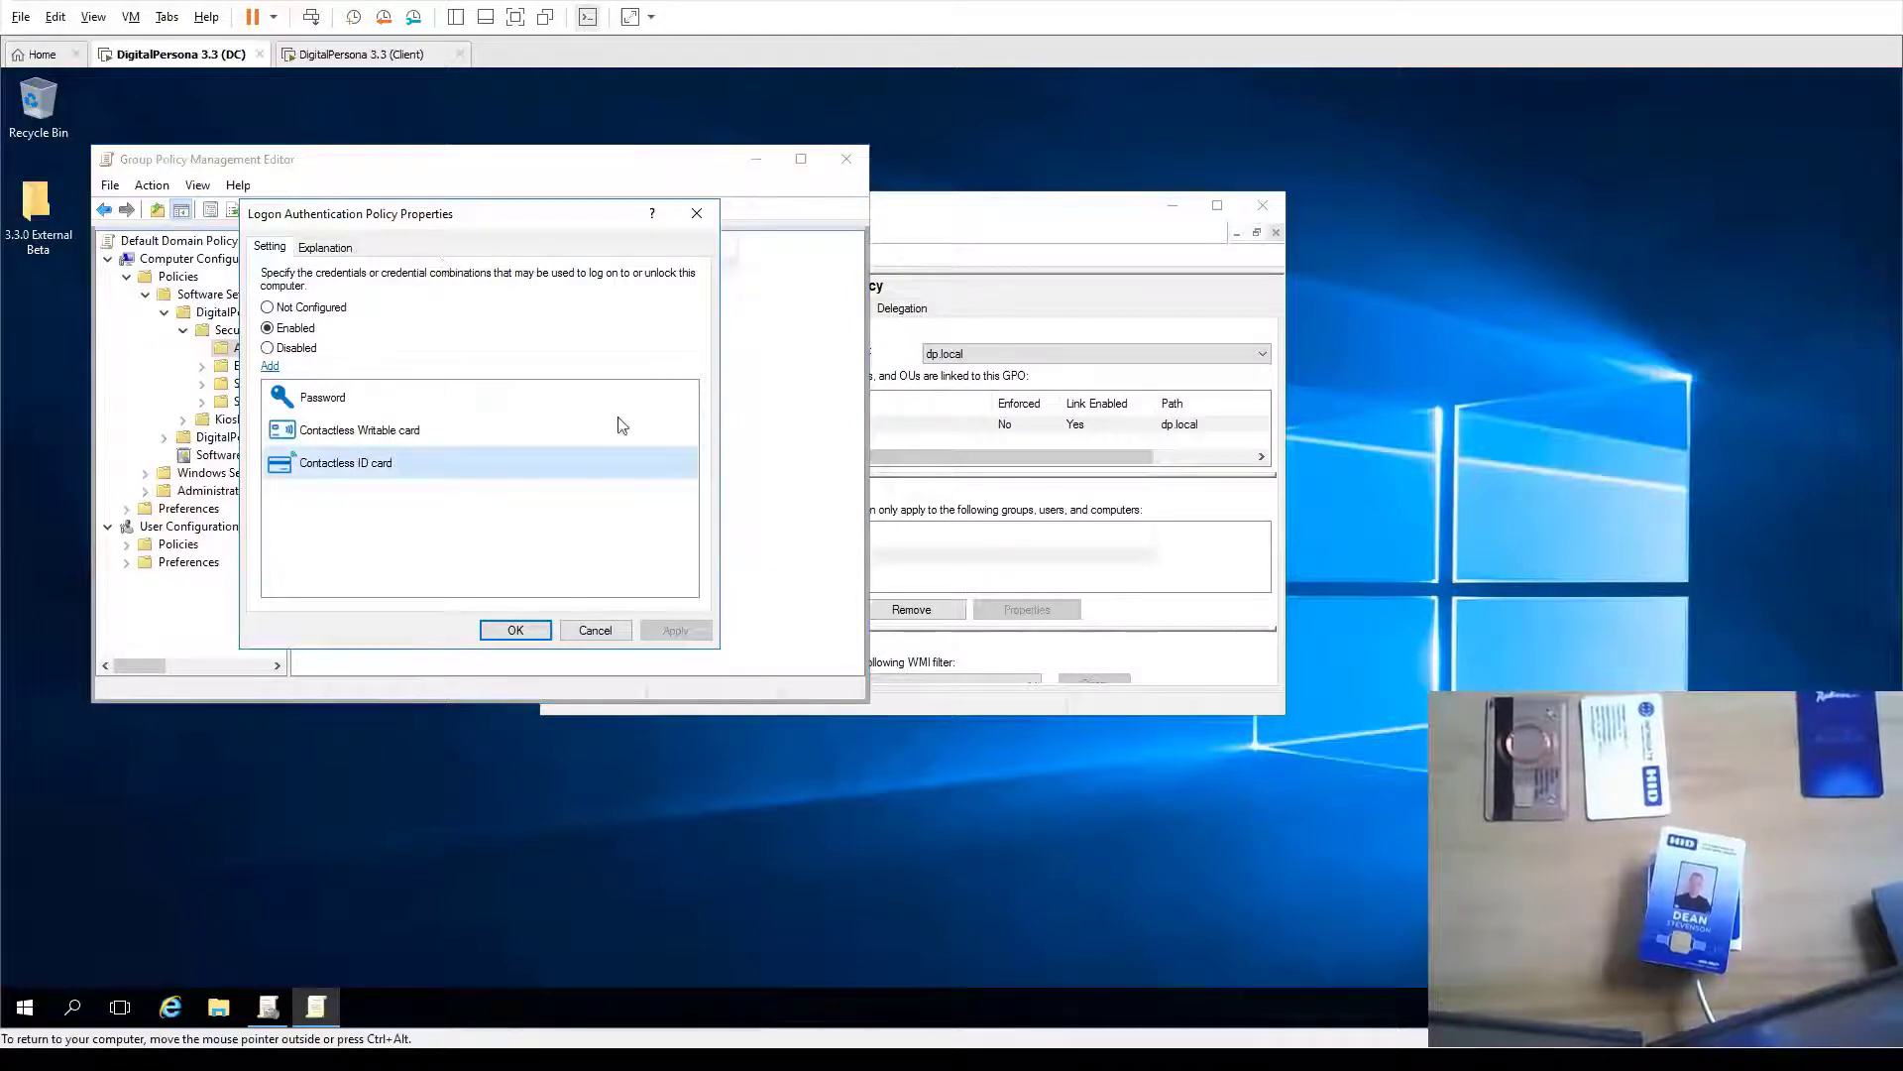
double_click(333, 436)
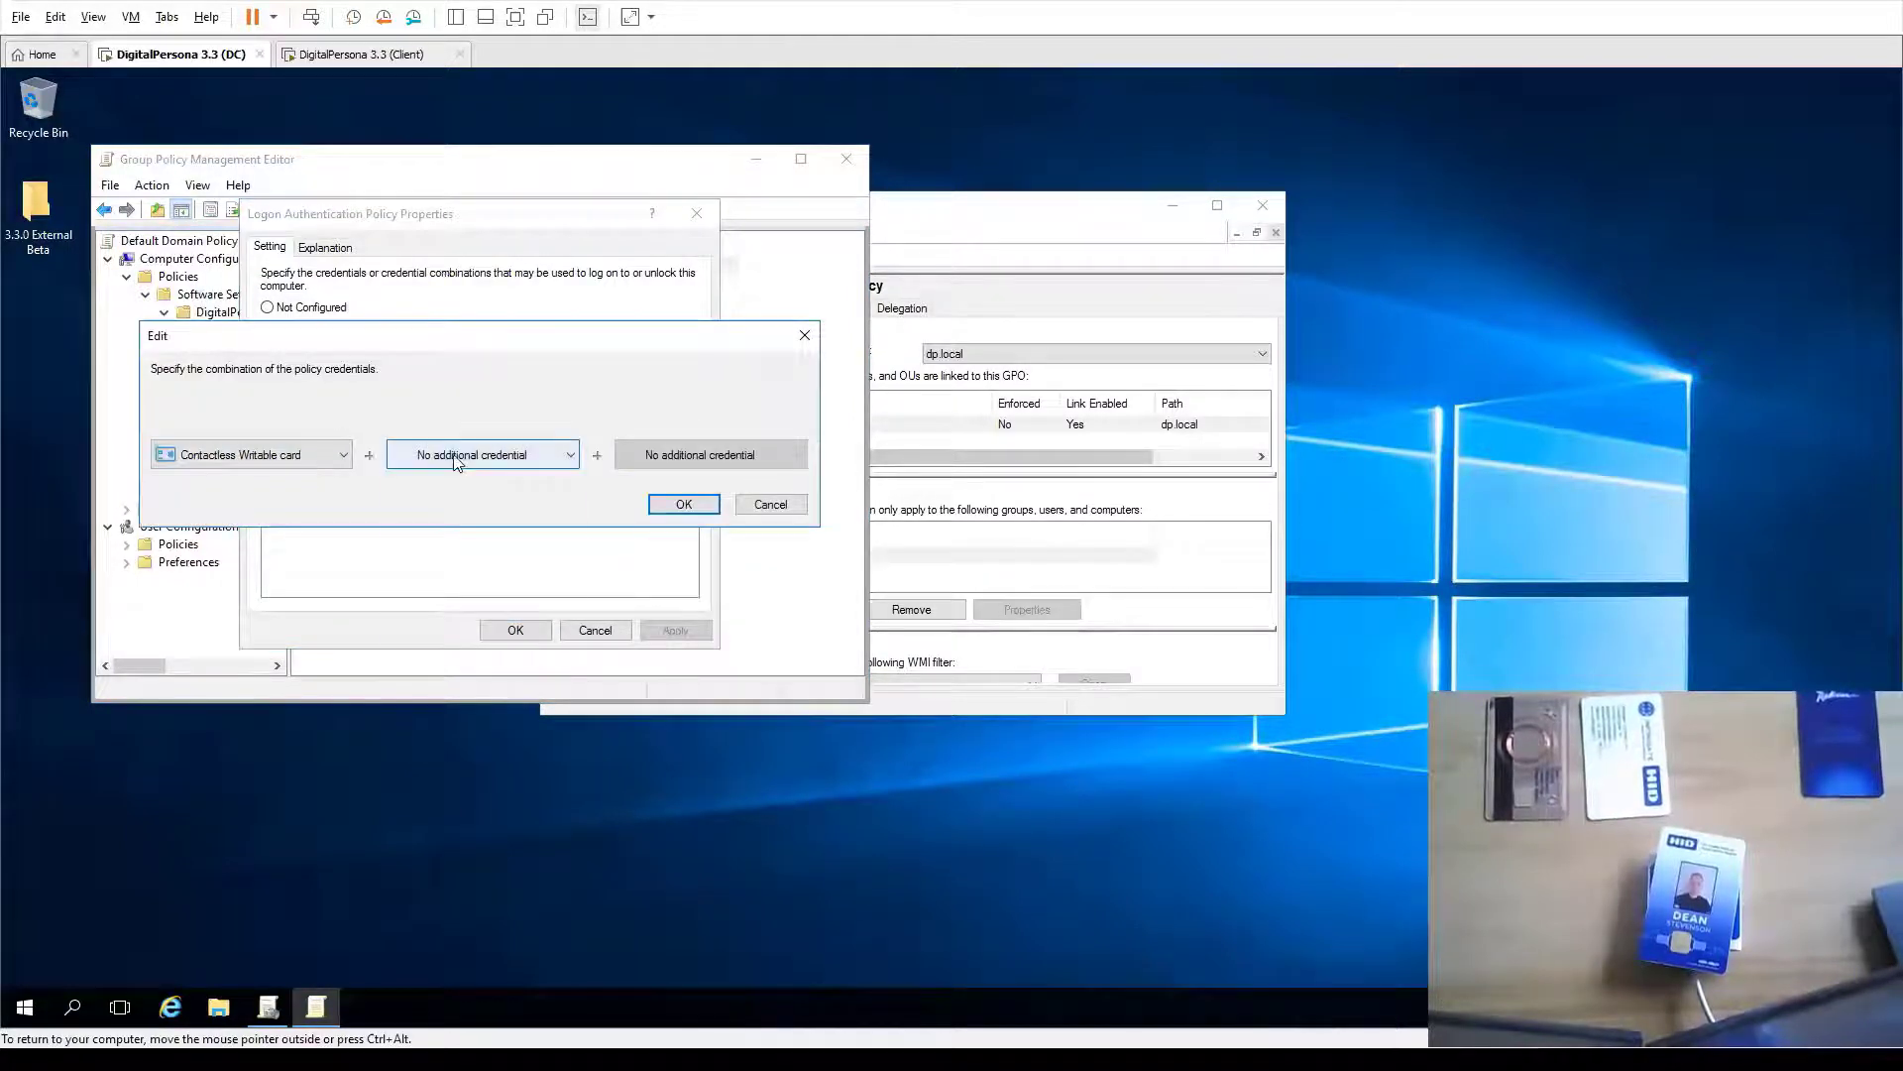
click(466, 454)
scroll(462, 551, down, 1)
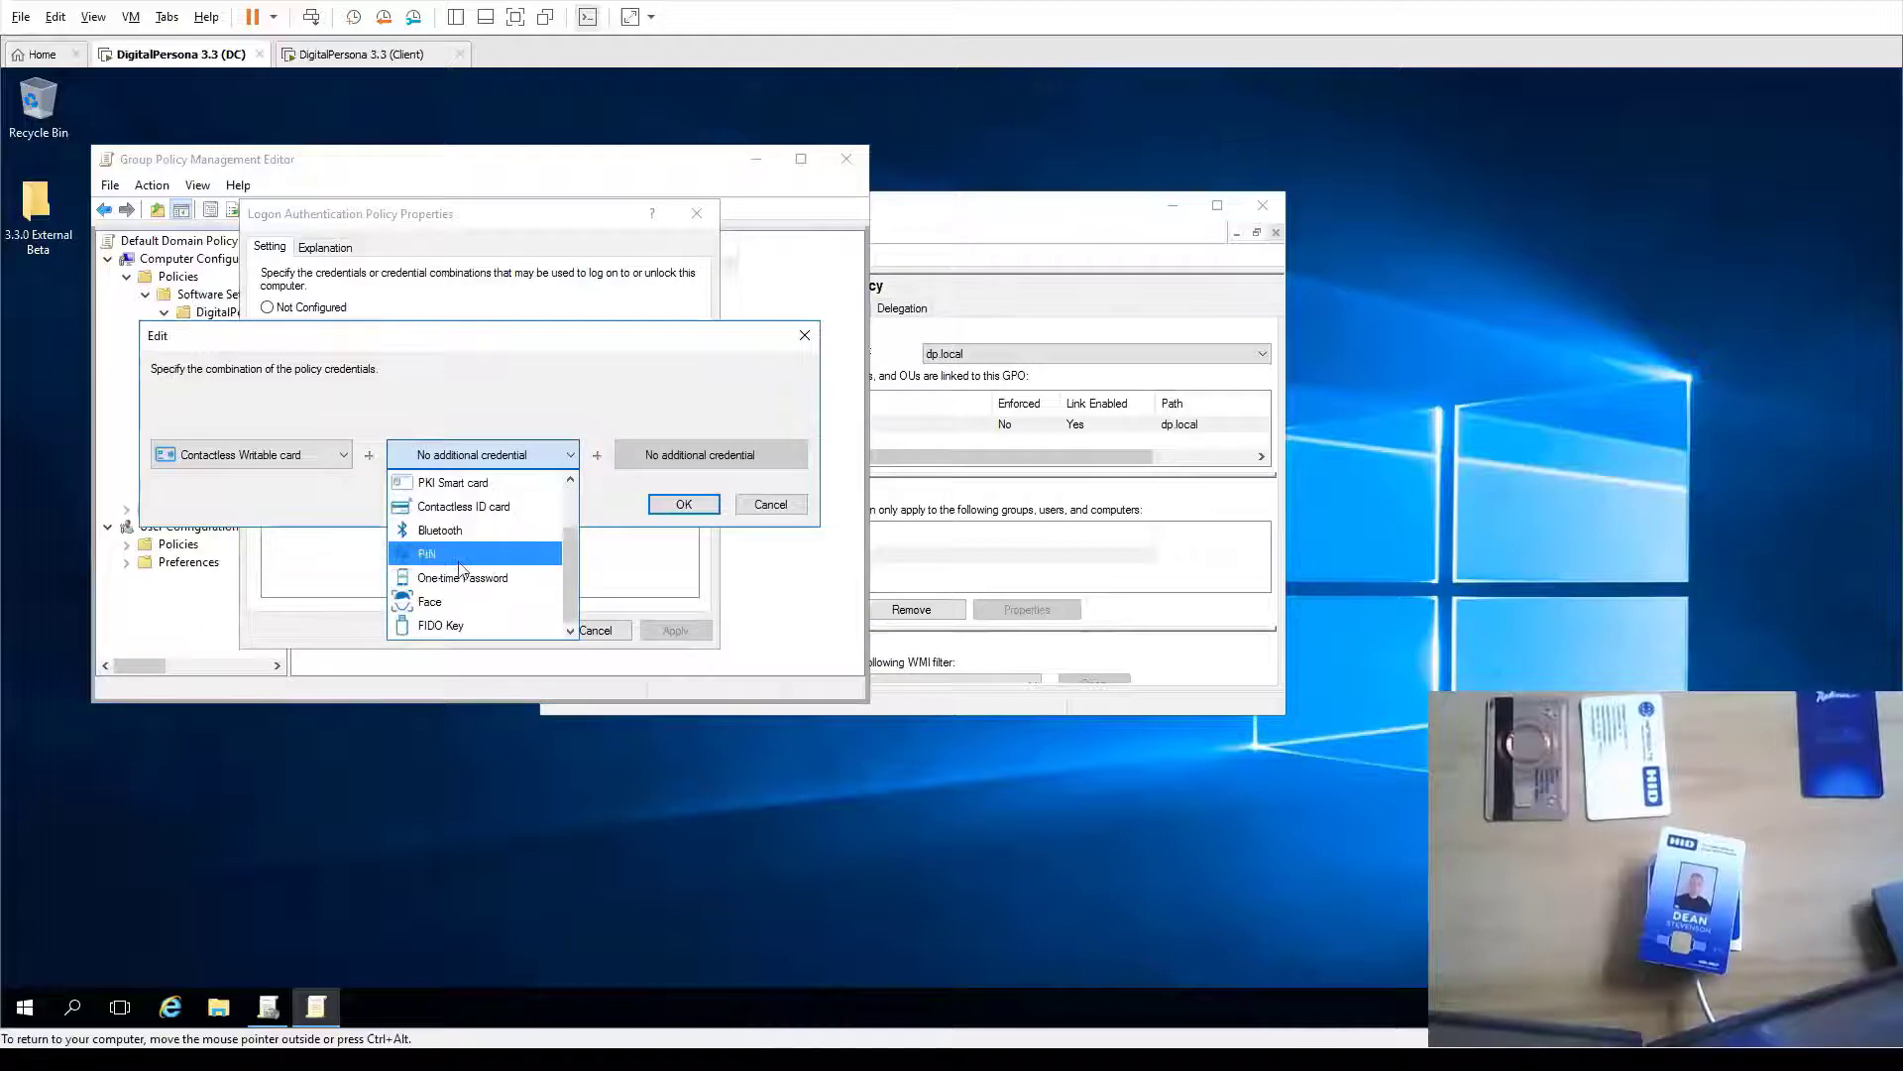
scroll(462, 605, up, 1)
scroll(454, 540, down, 1)
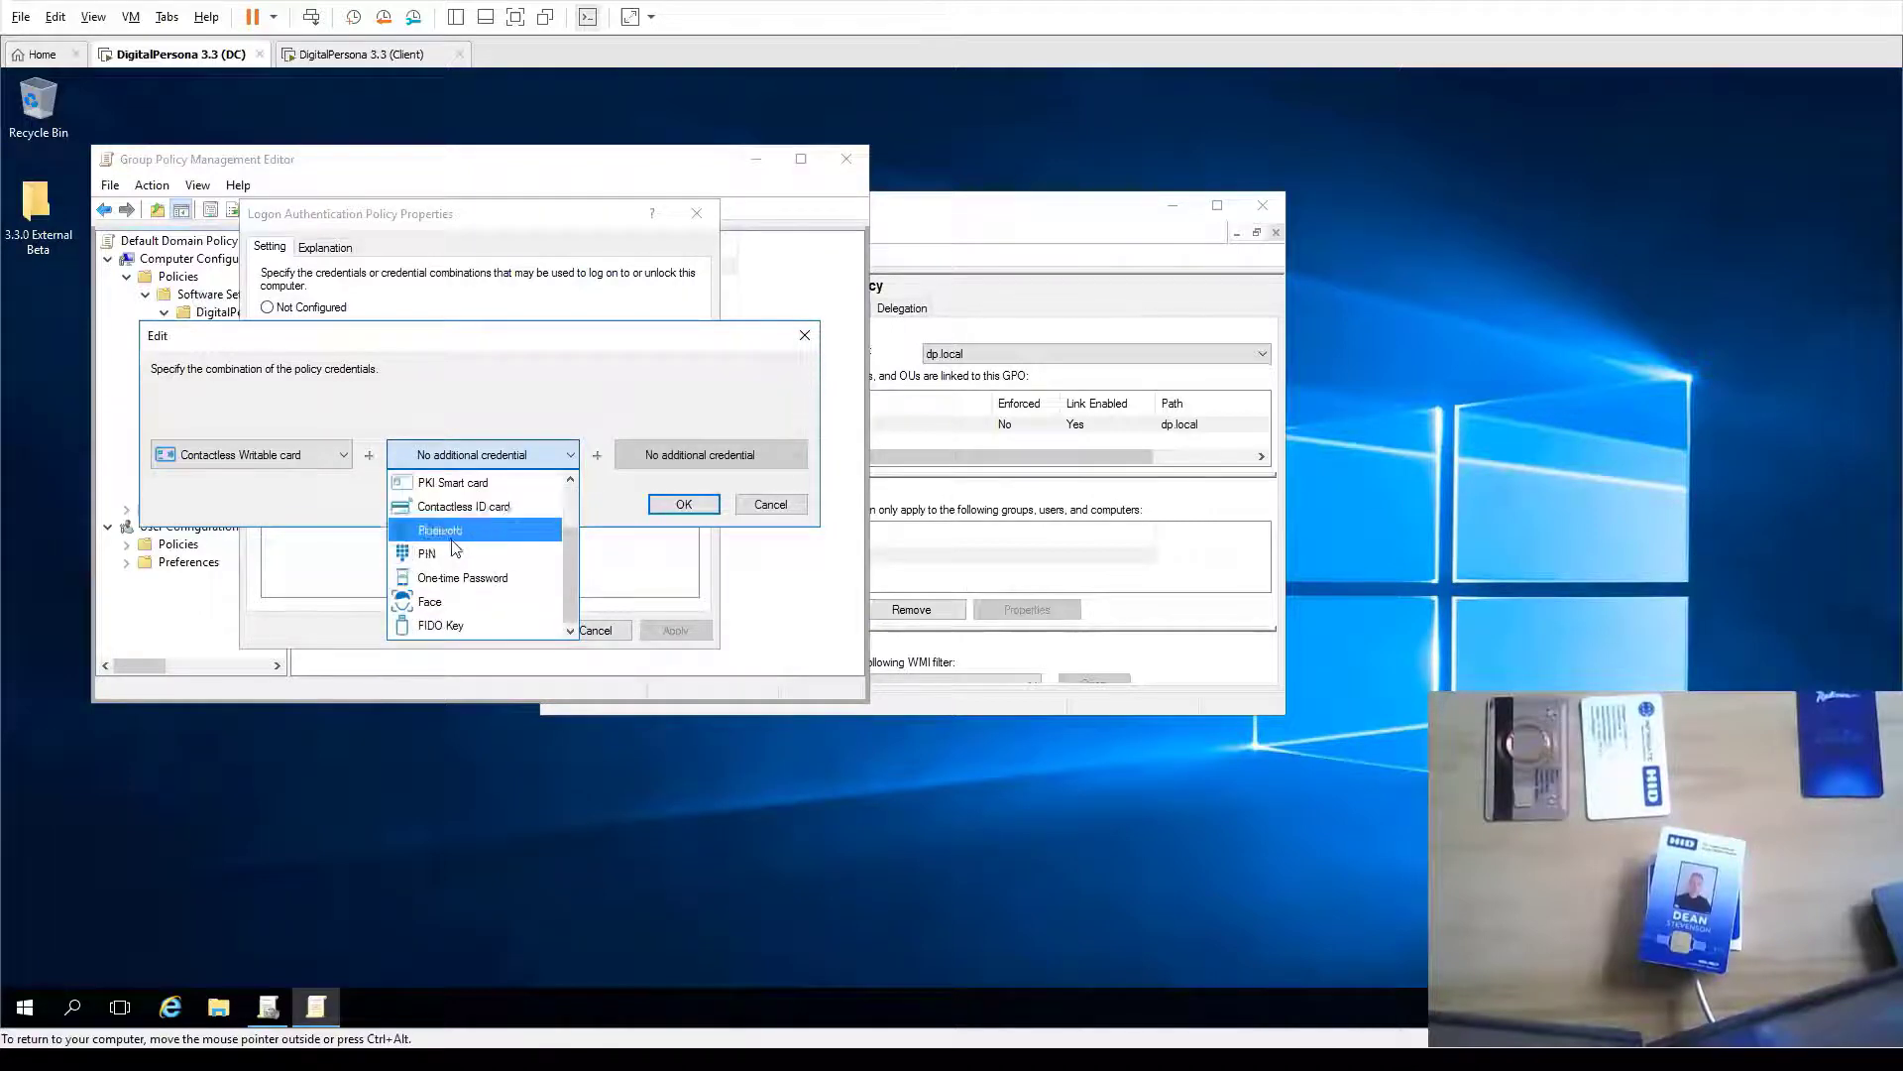
click(451, 558)
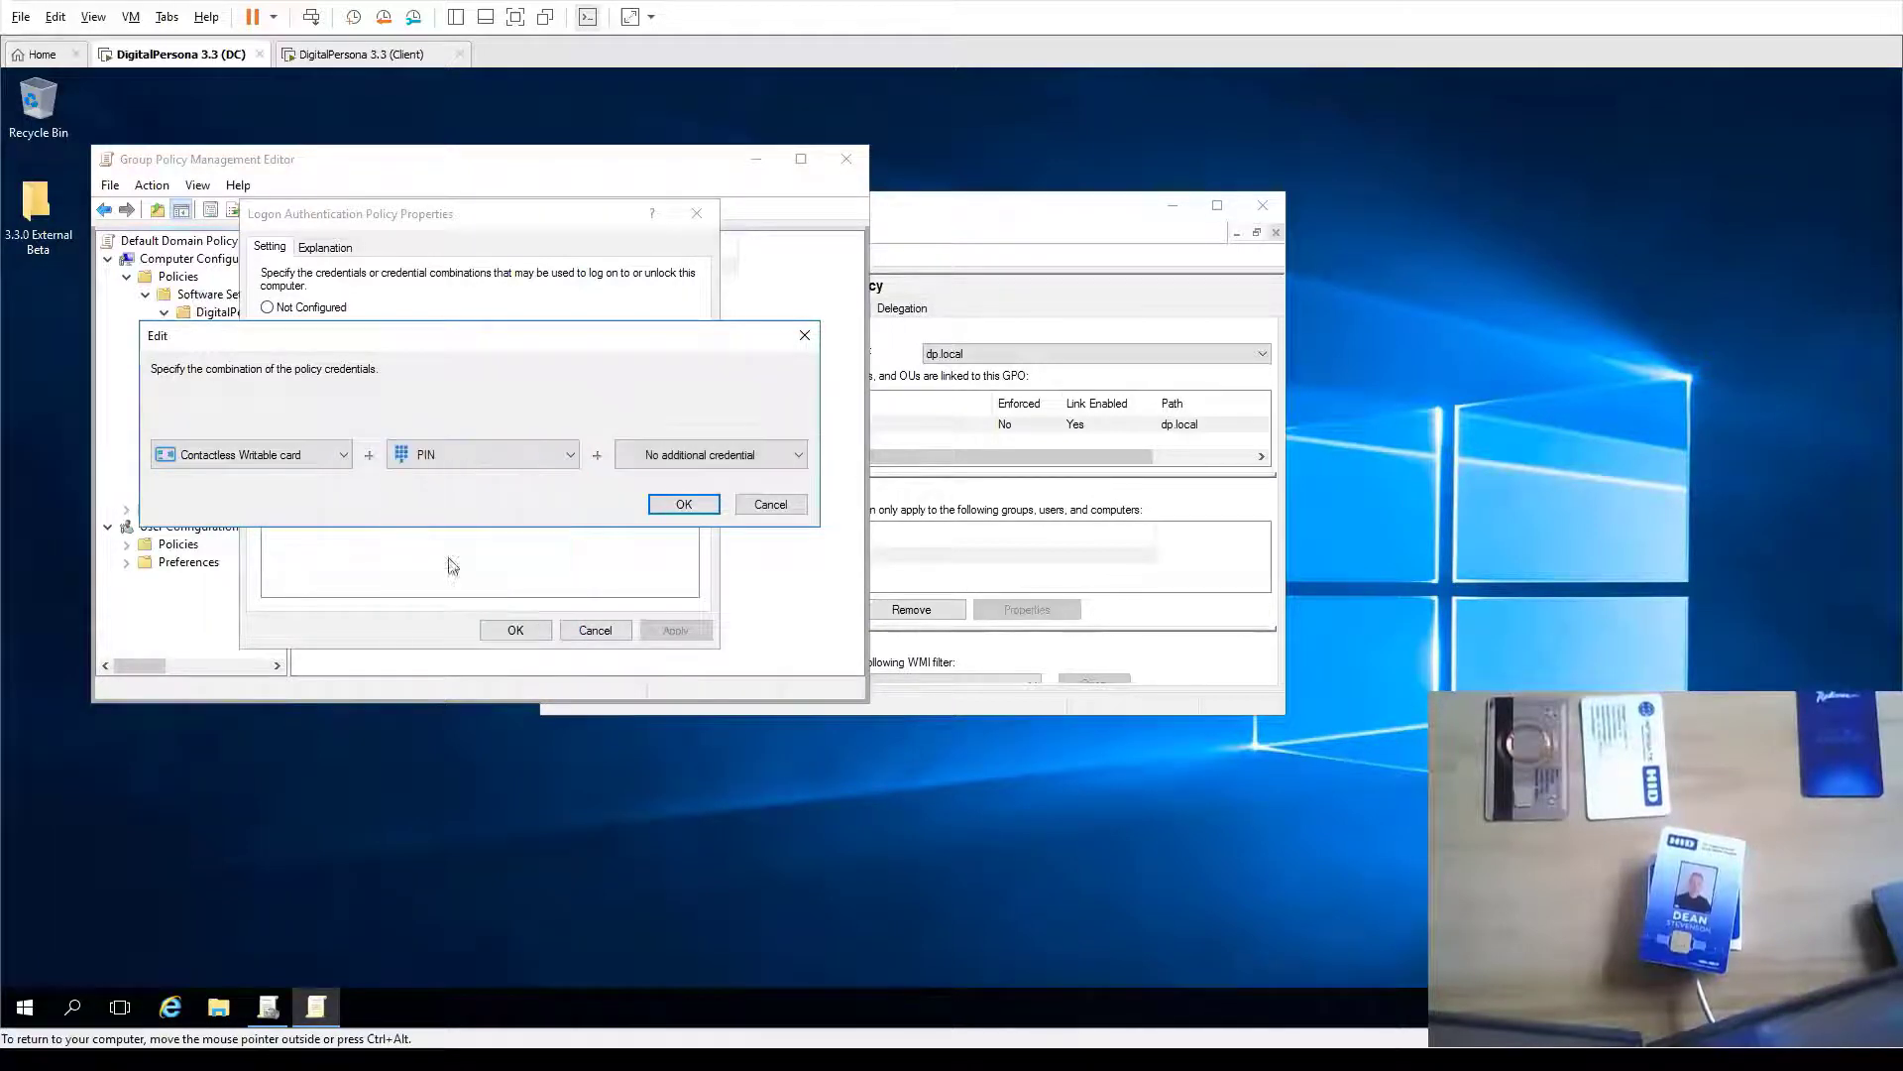
click(684, 505)
Add PIN to the Contactless ID card combination, then apply and save the policy
double_click(426, 475)
click(464, 456)
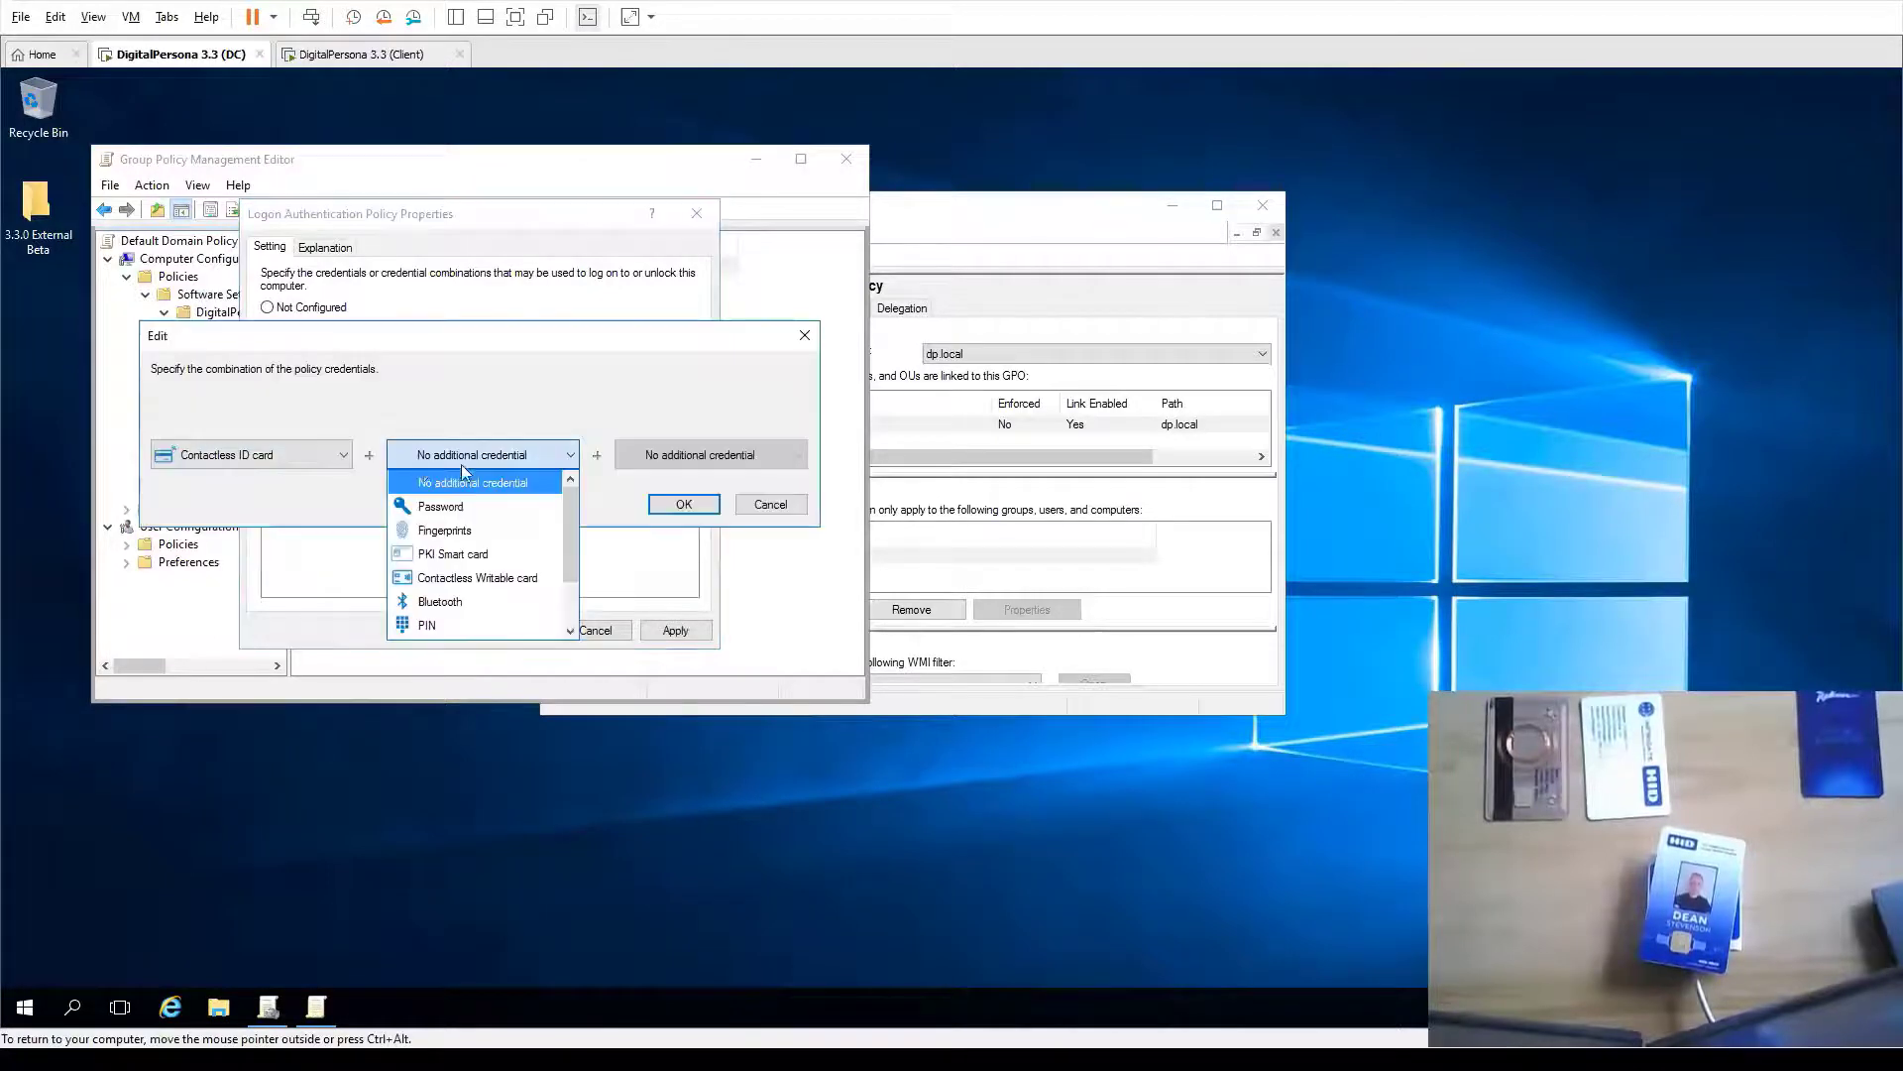
click(480, 625)
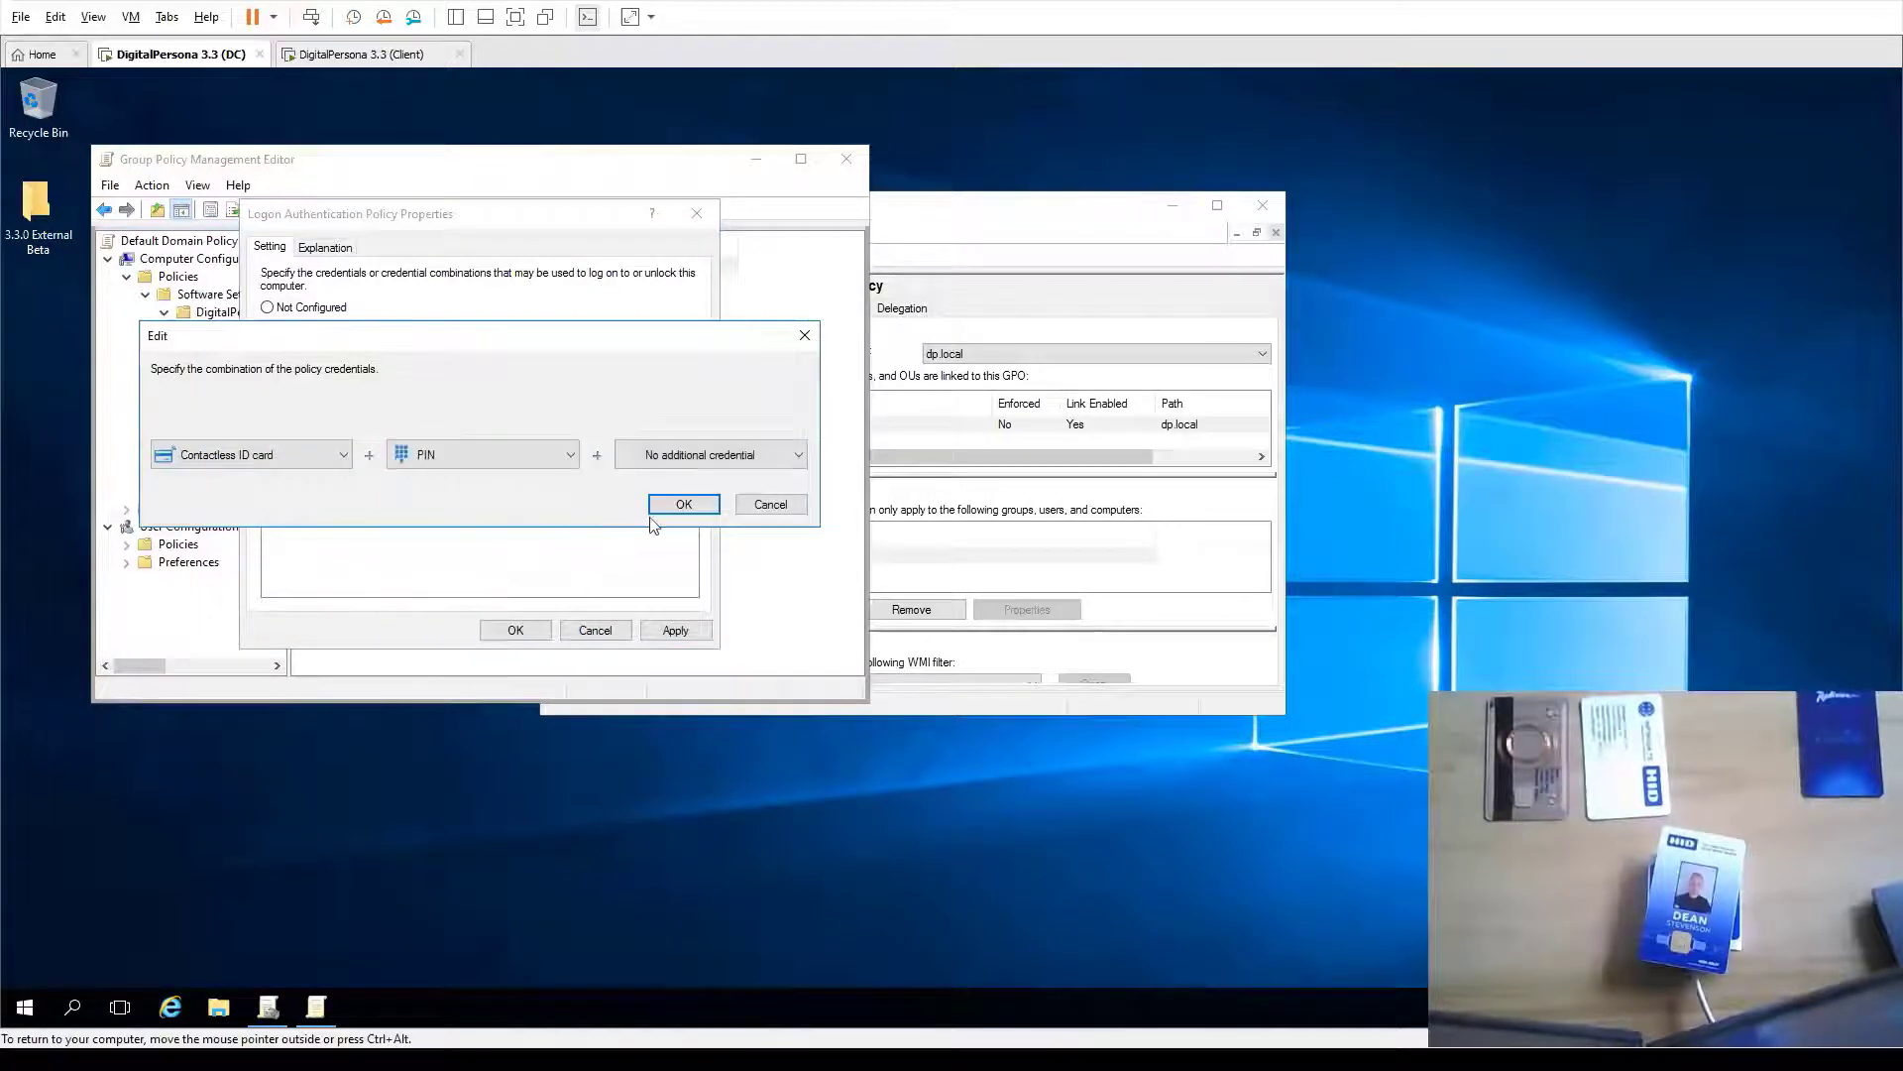
click(684, 504)
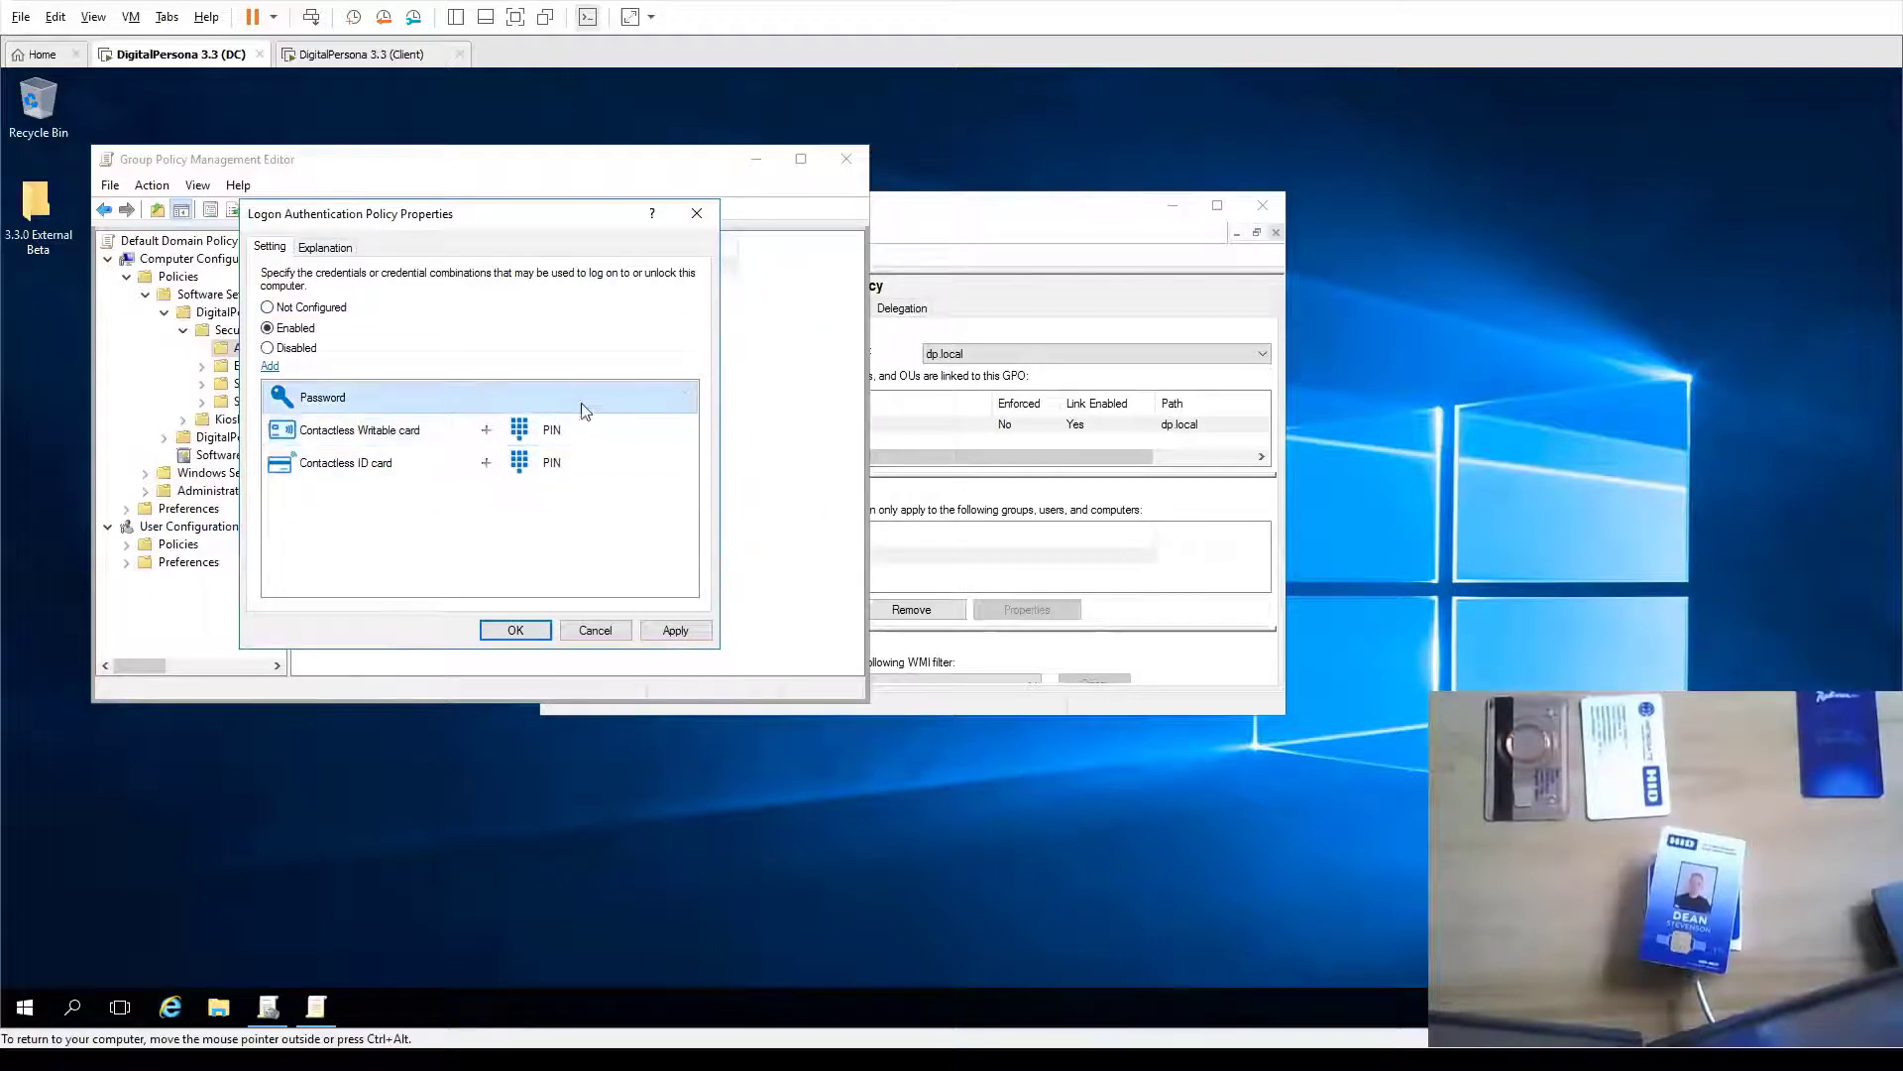
click(676, 630)
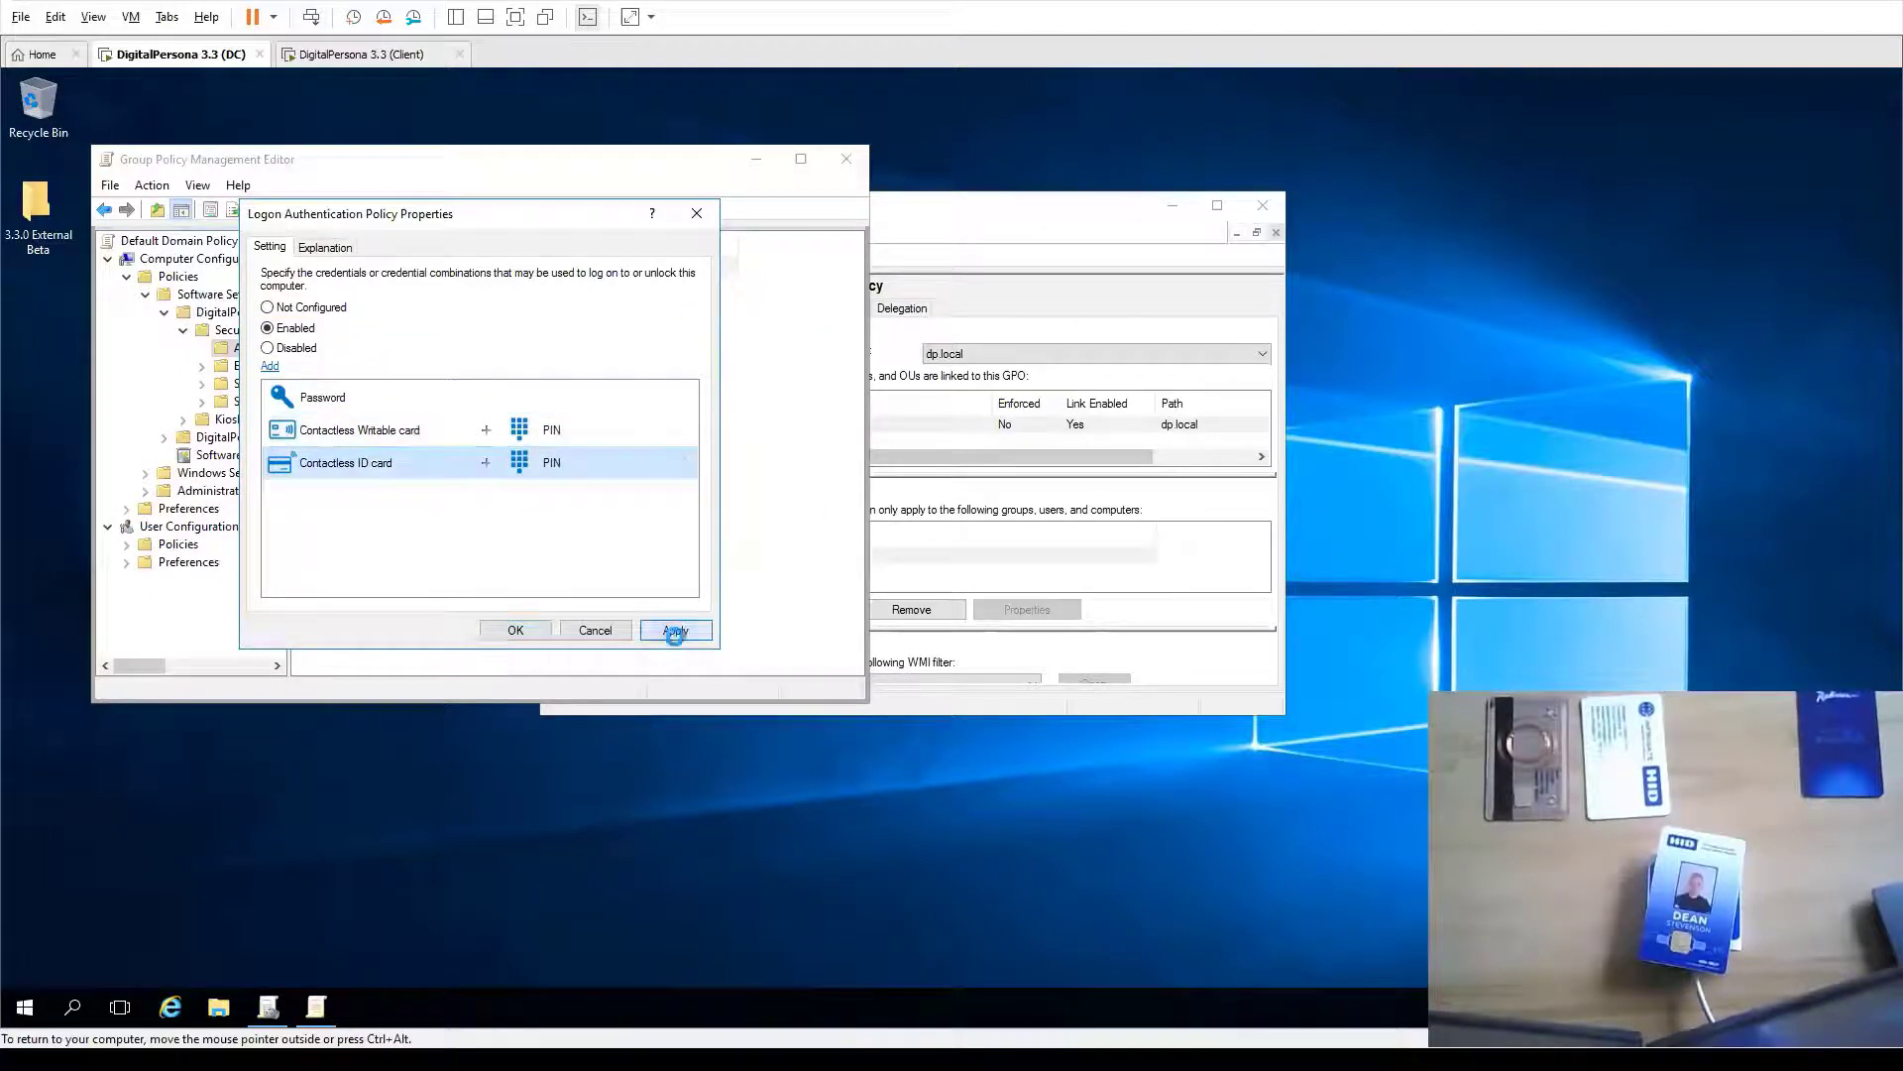
click(517, 631)
On the client, run gpupdate /force in Command Prompt, then close it after both policies update
click(369, 54)
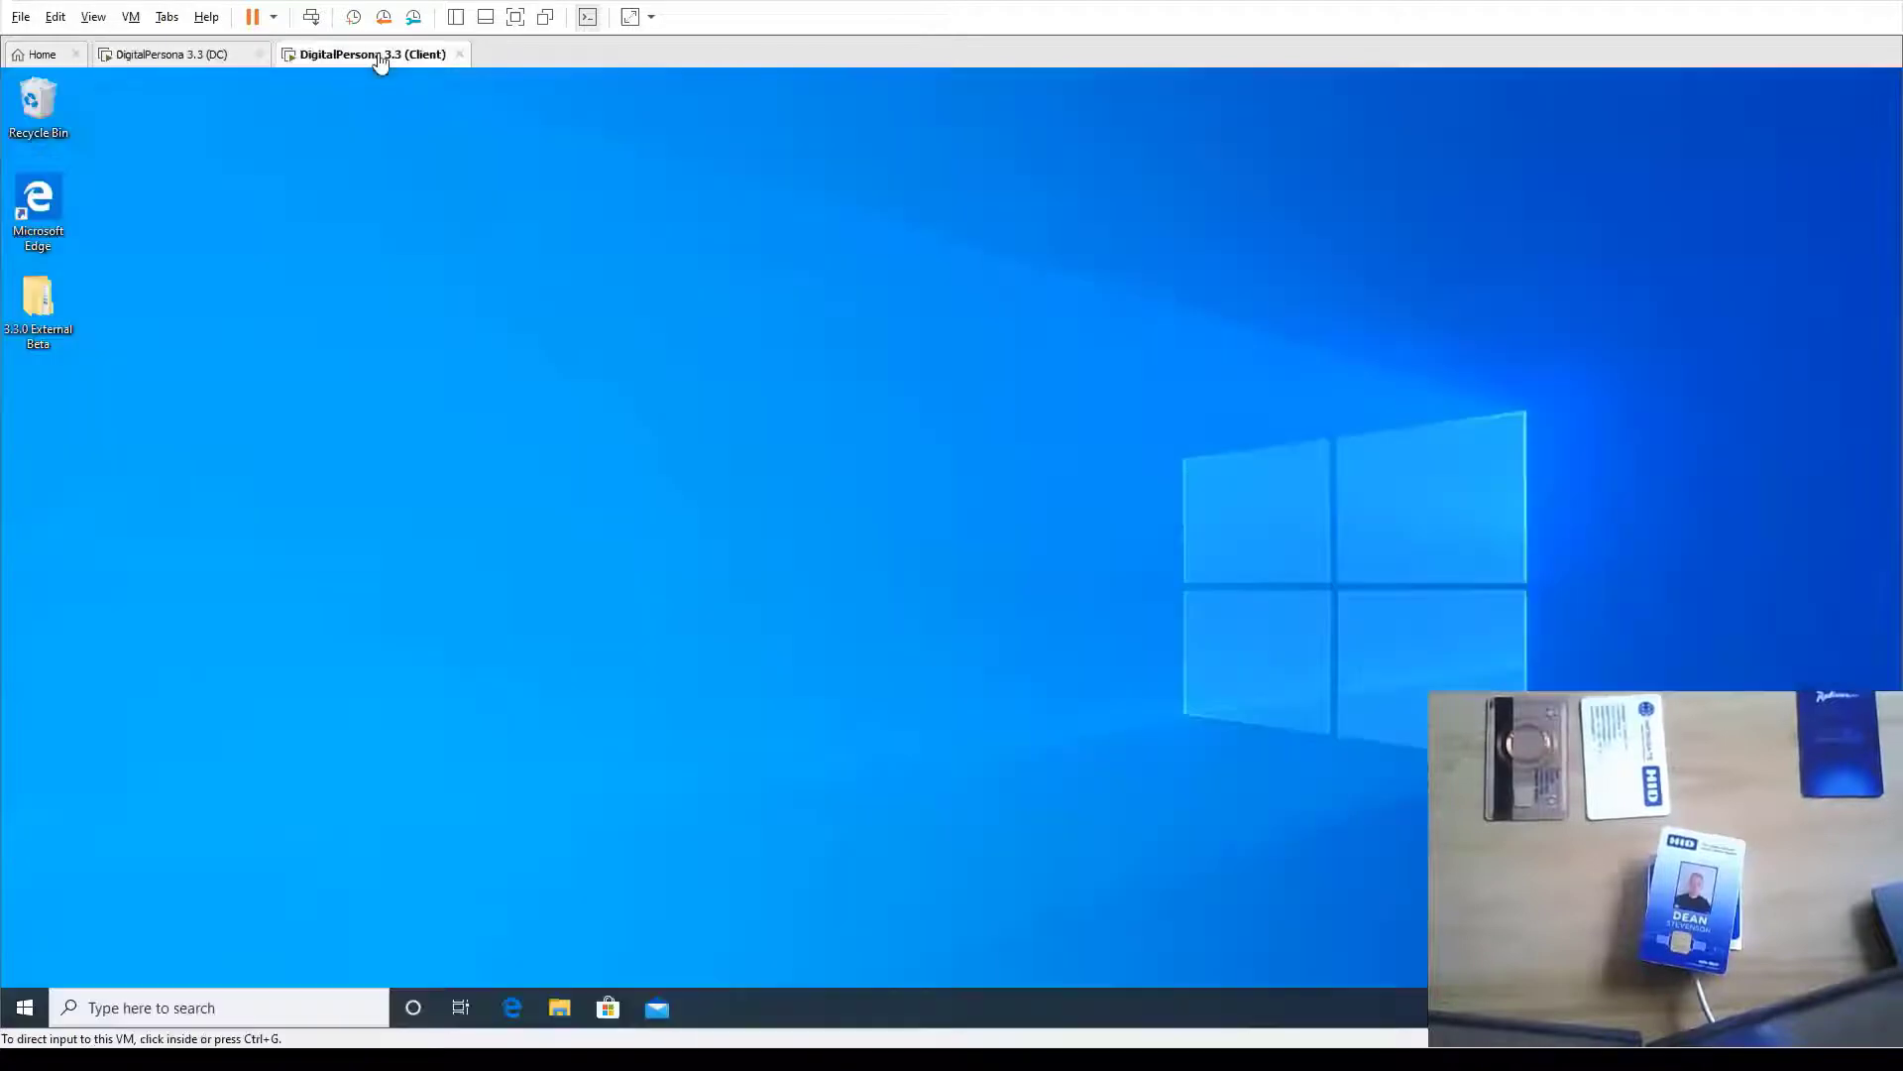
click(25, 1007)
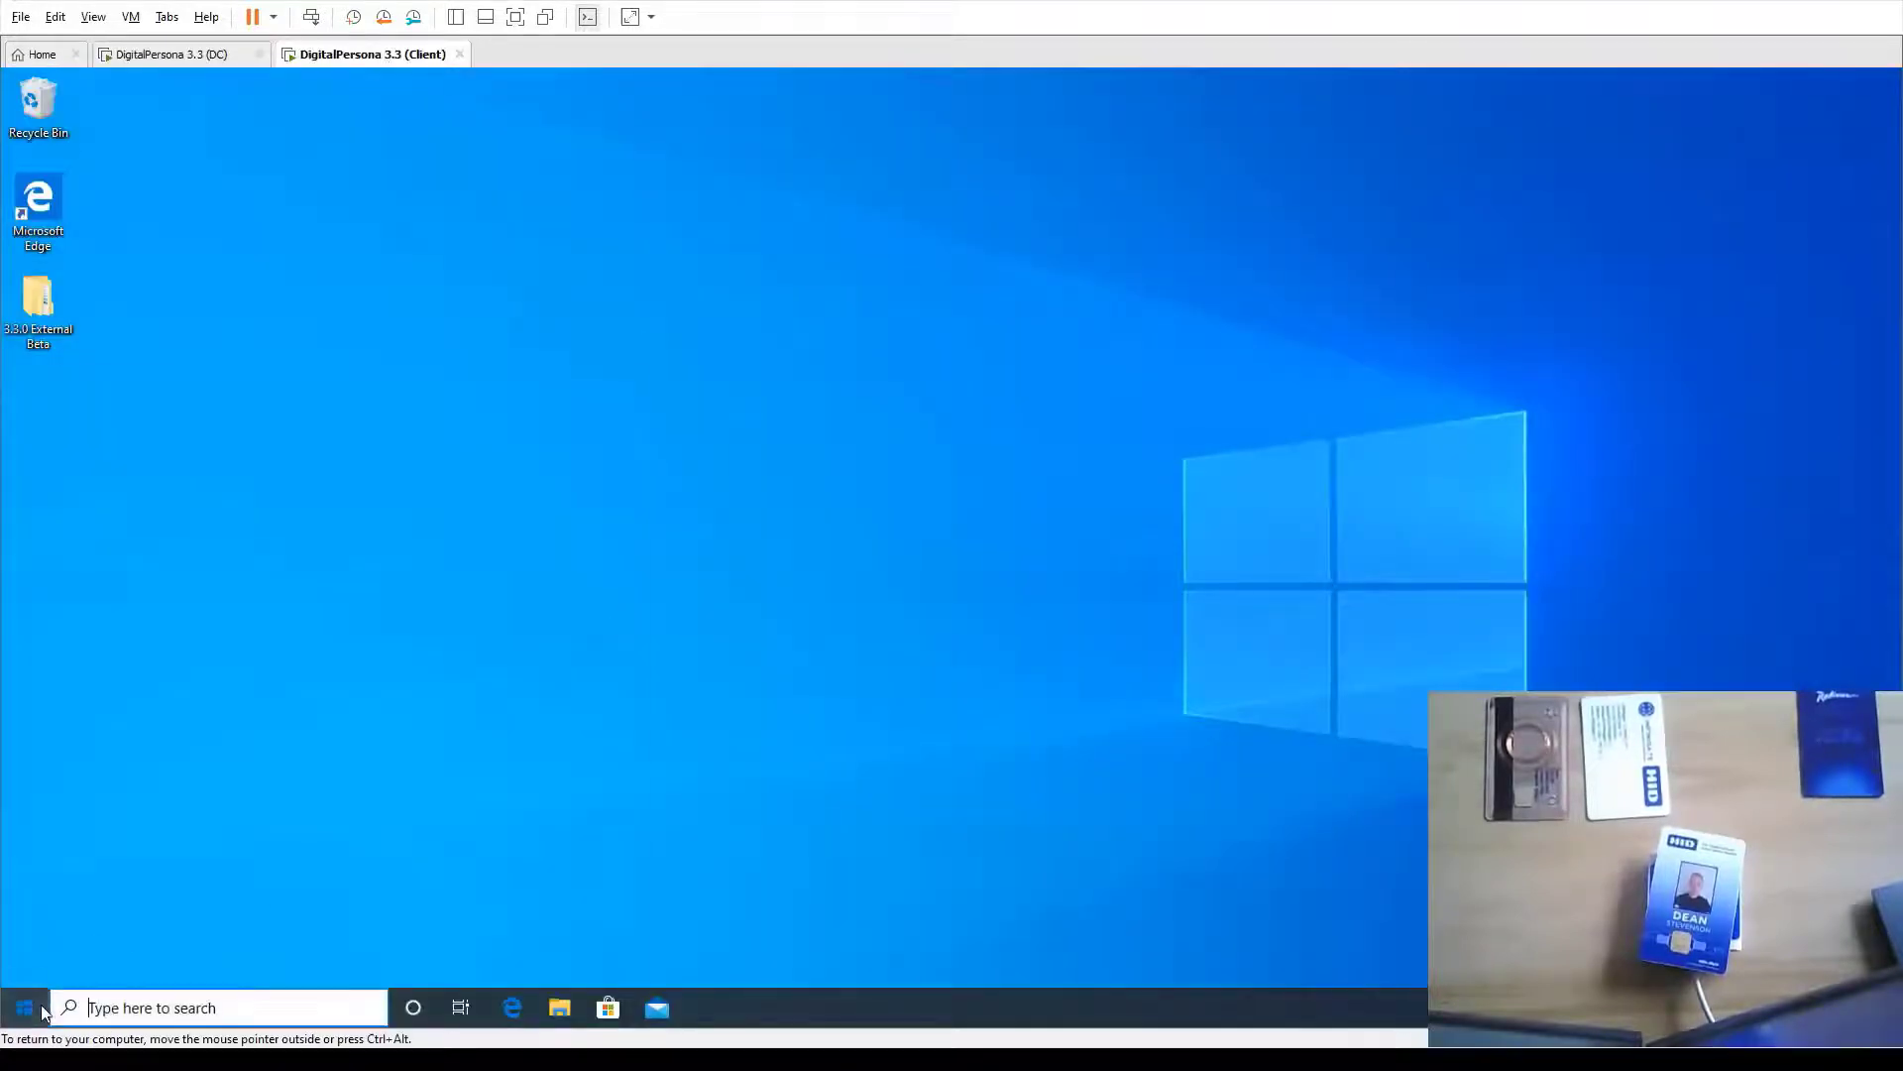
mouse_move(39, 964)
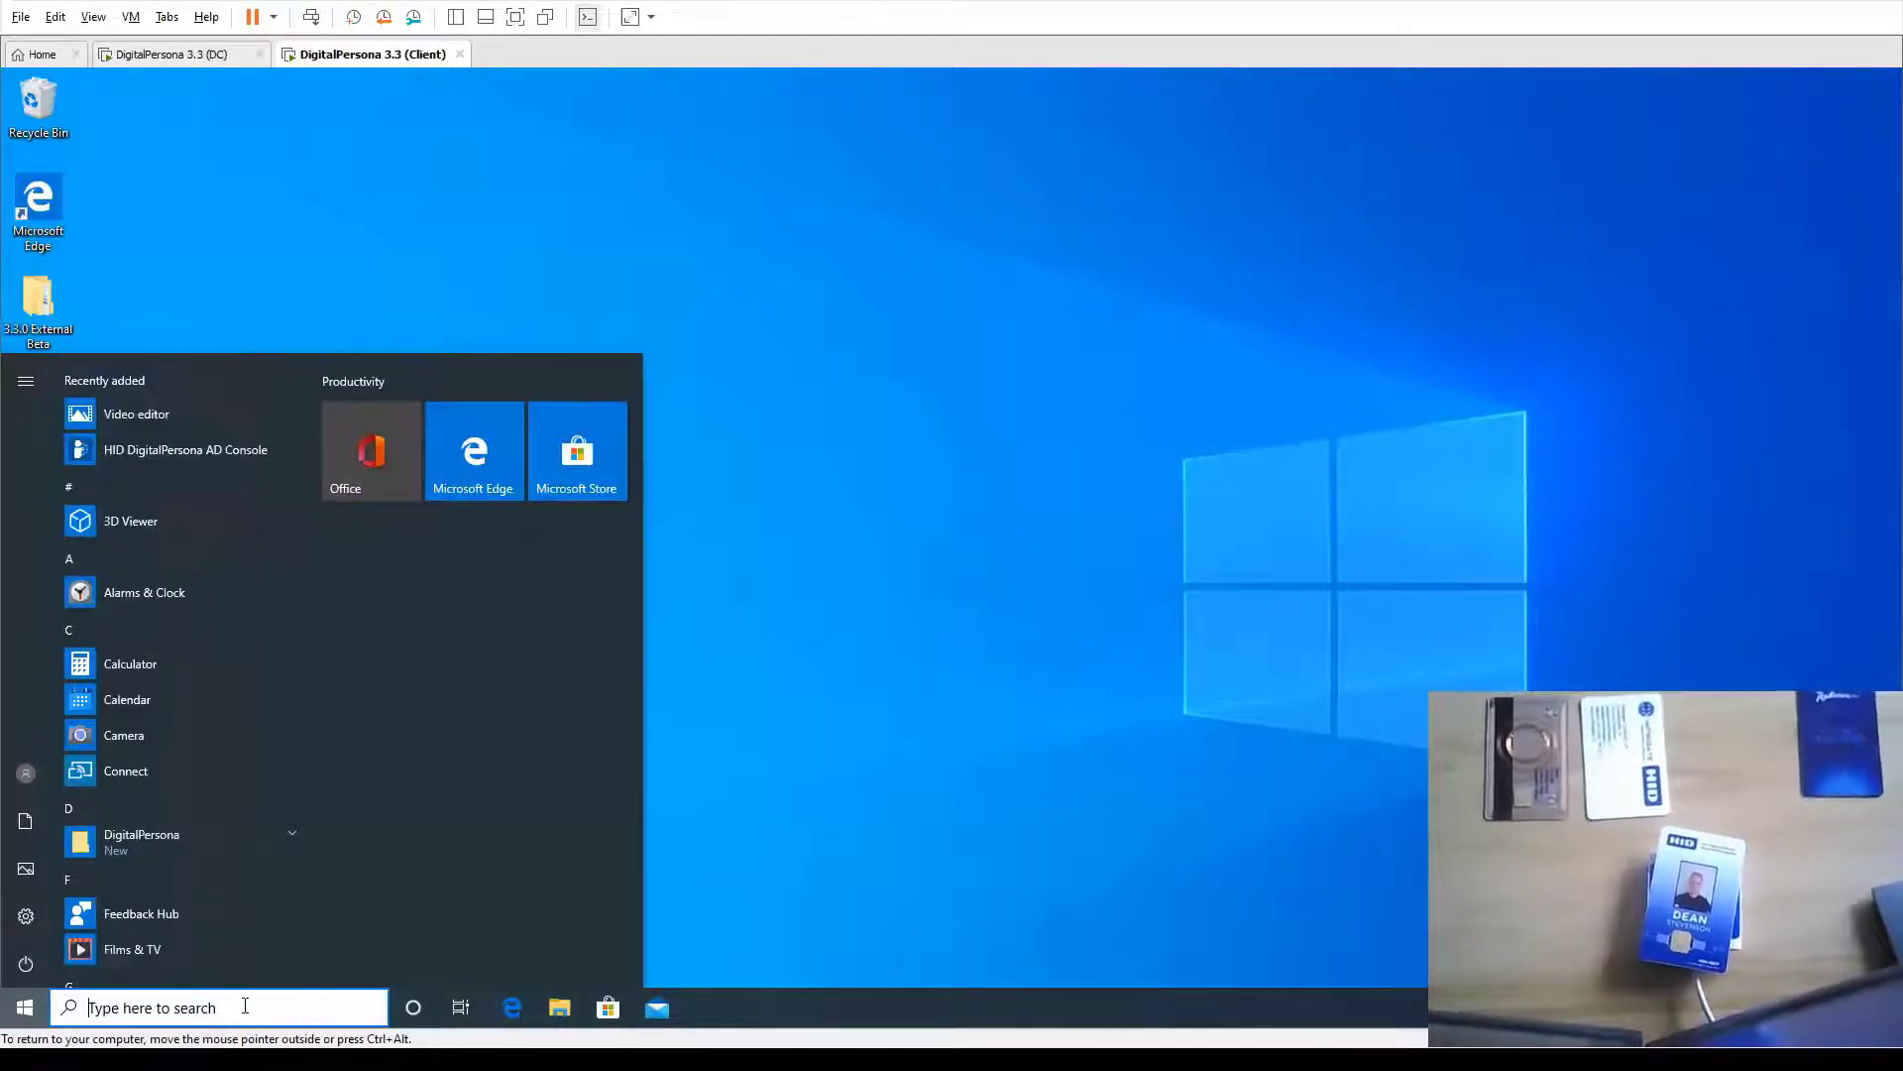
text(cmd)
key(Return)
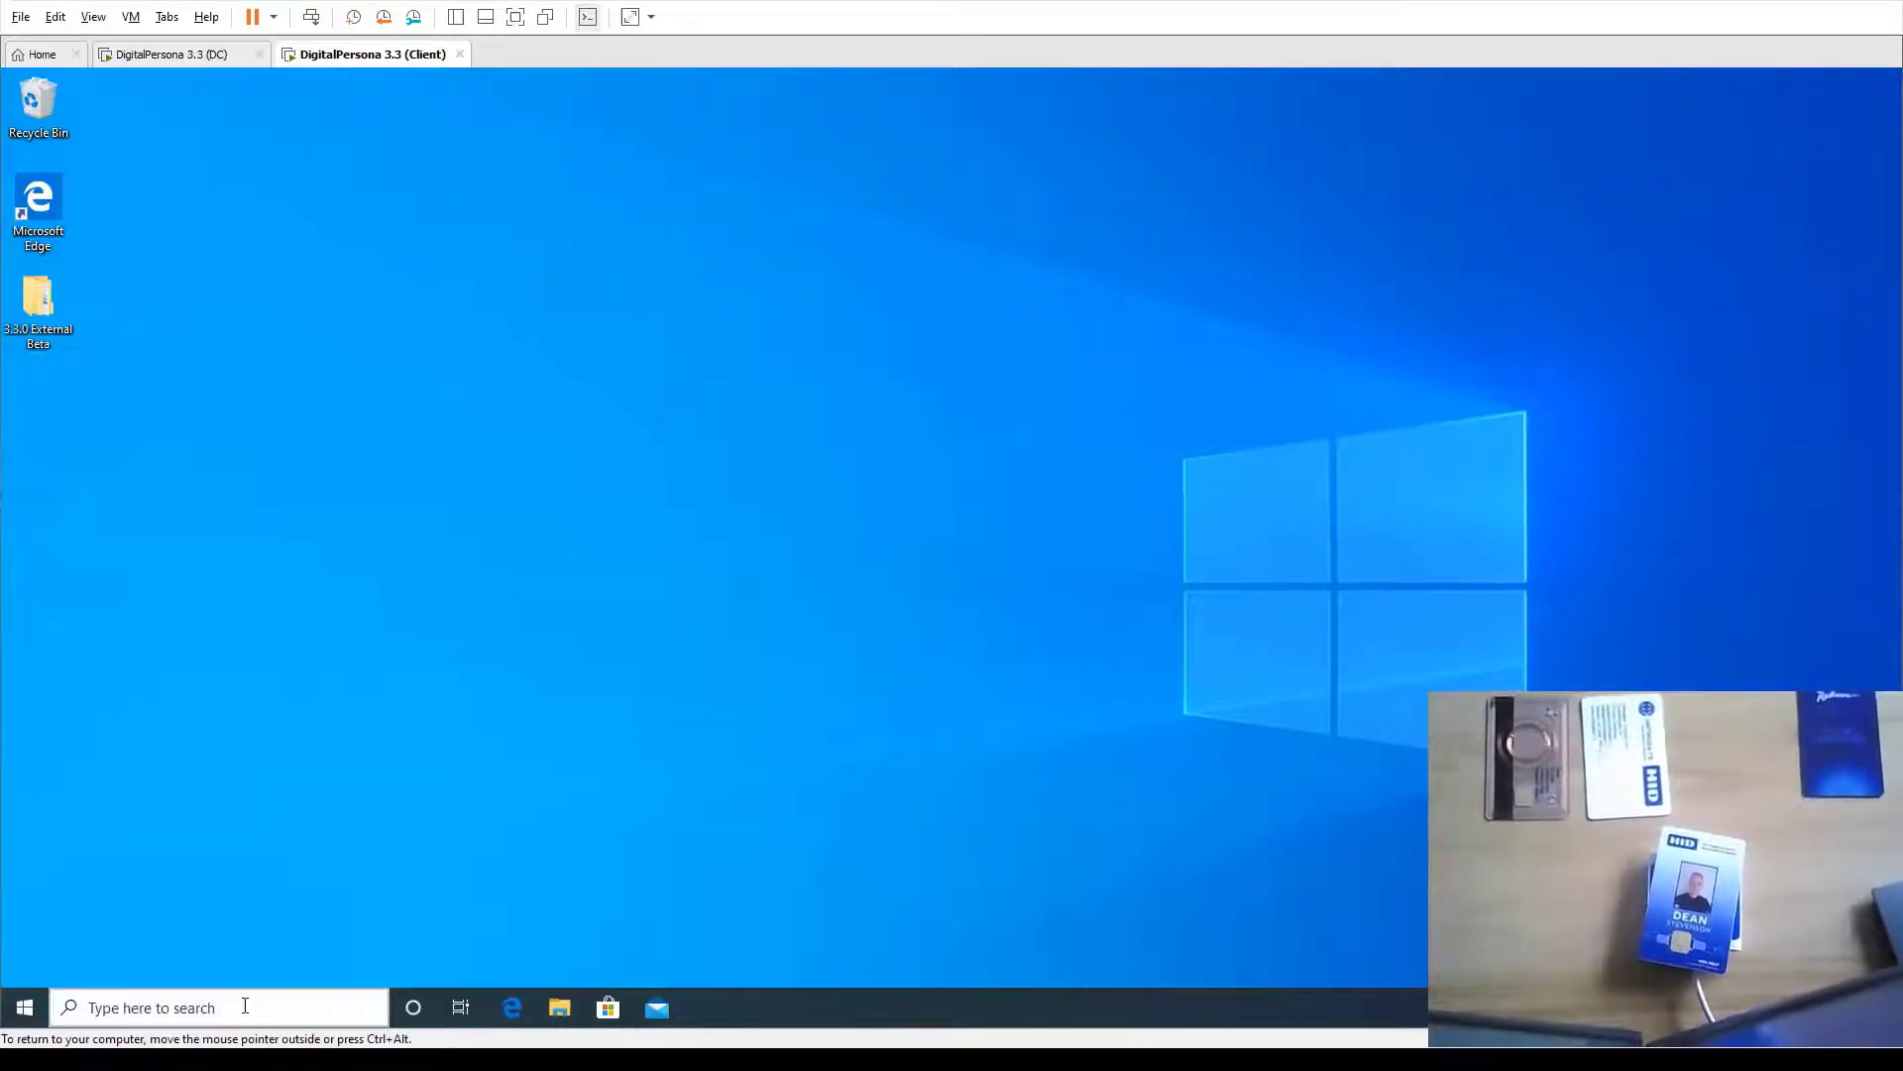
text(gp)
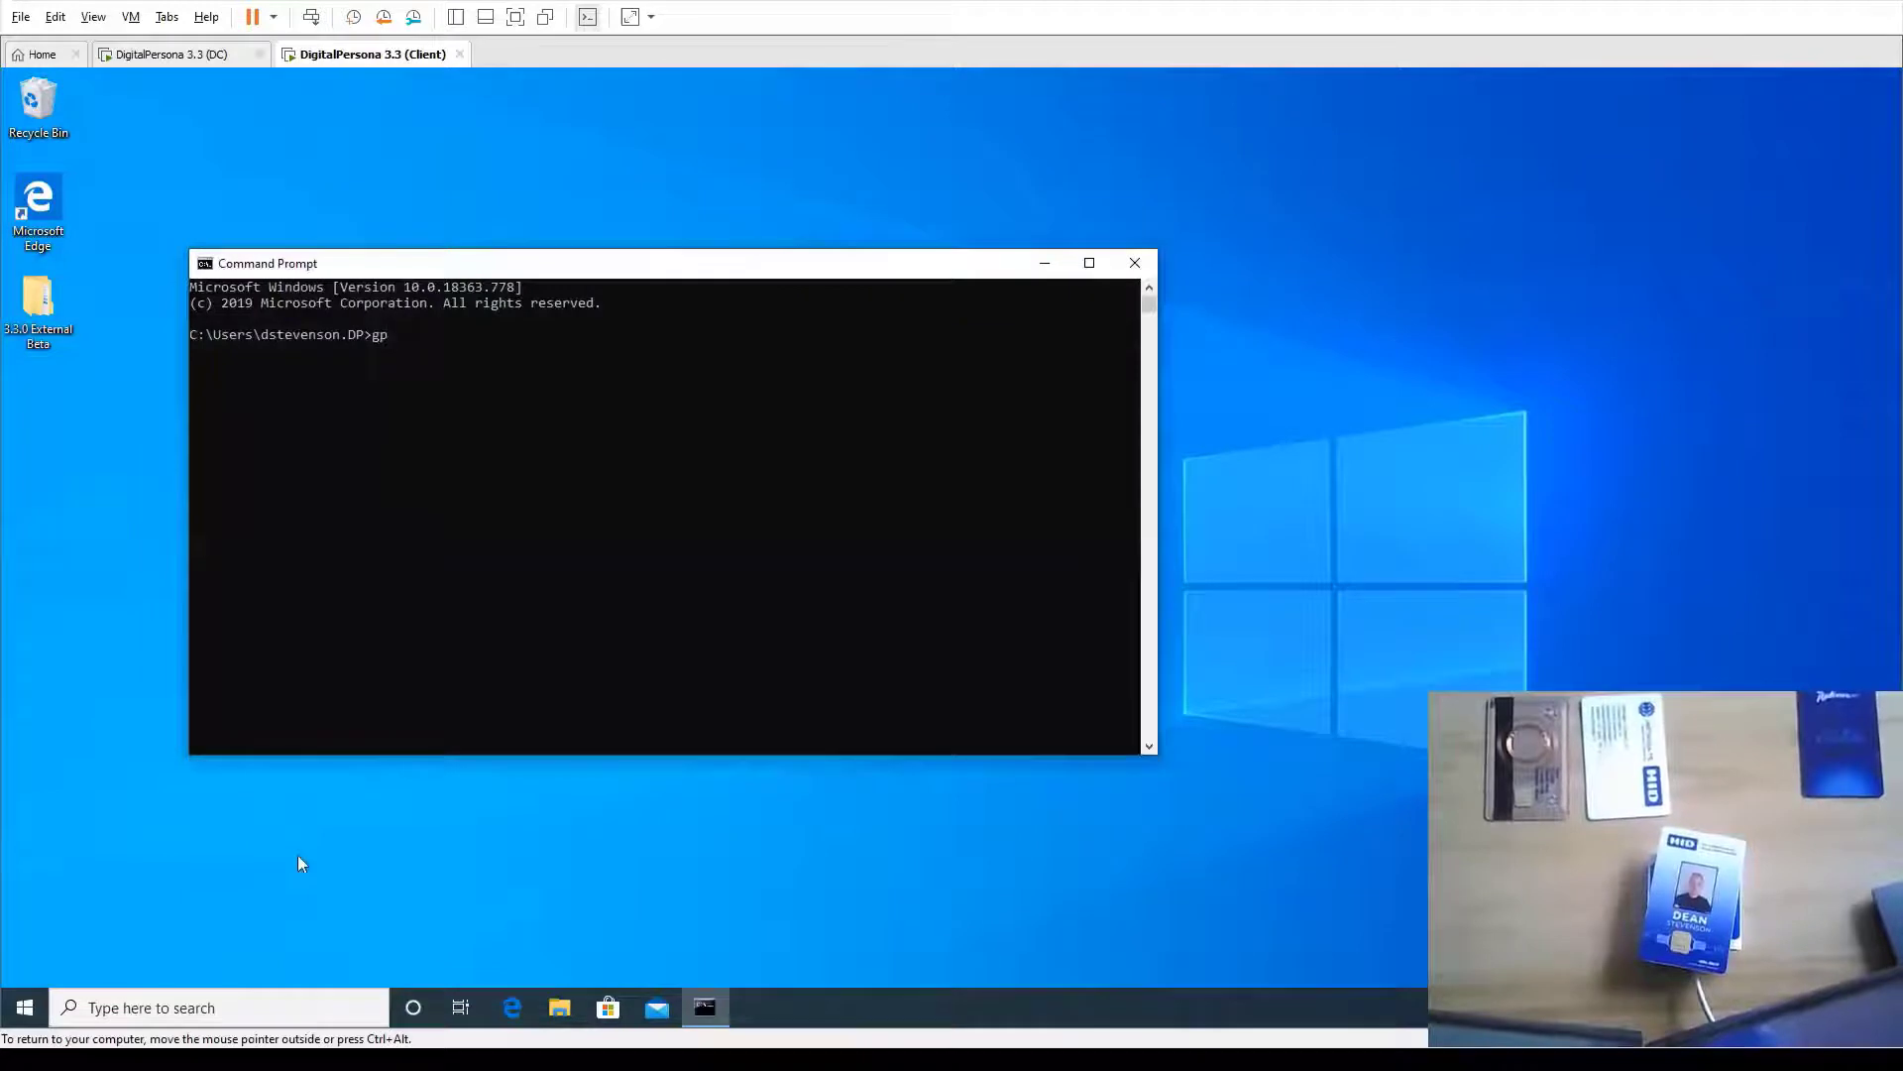
text(update /force)
key(Return)
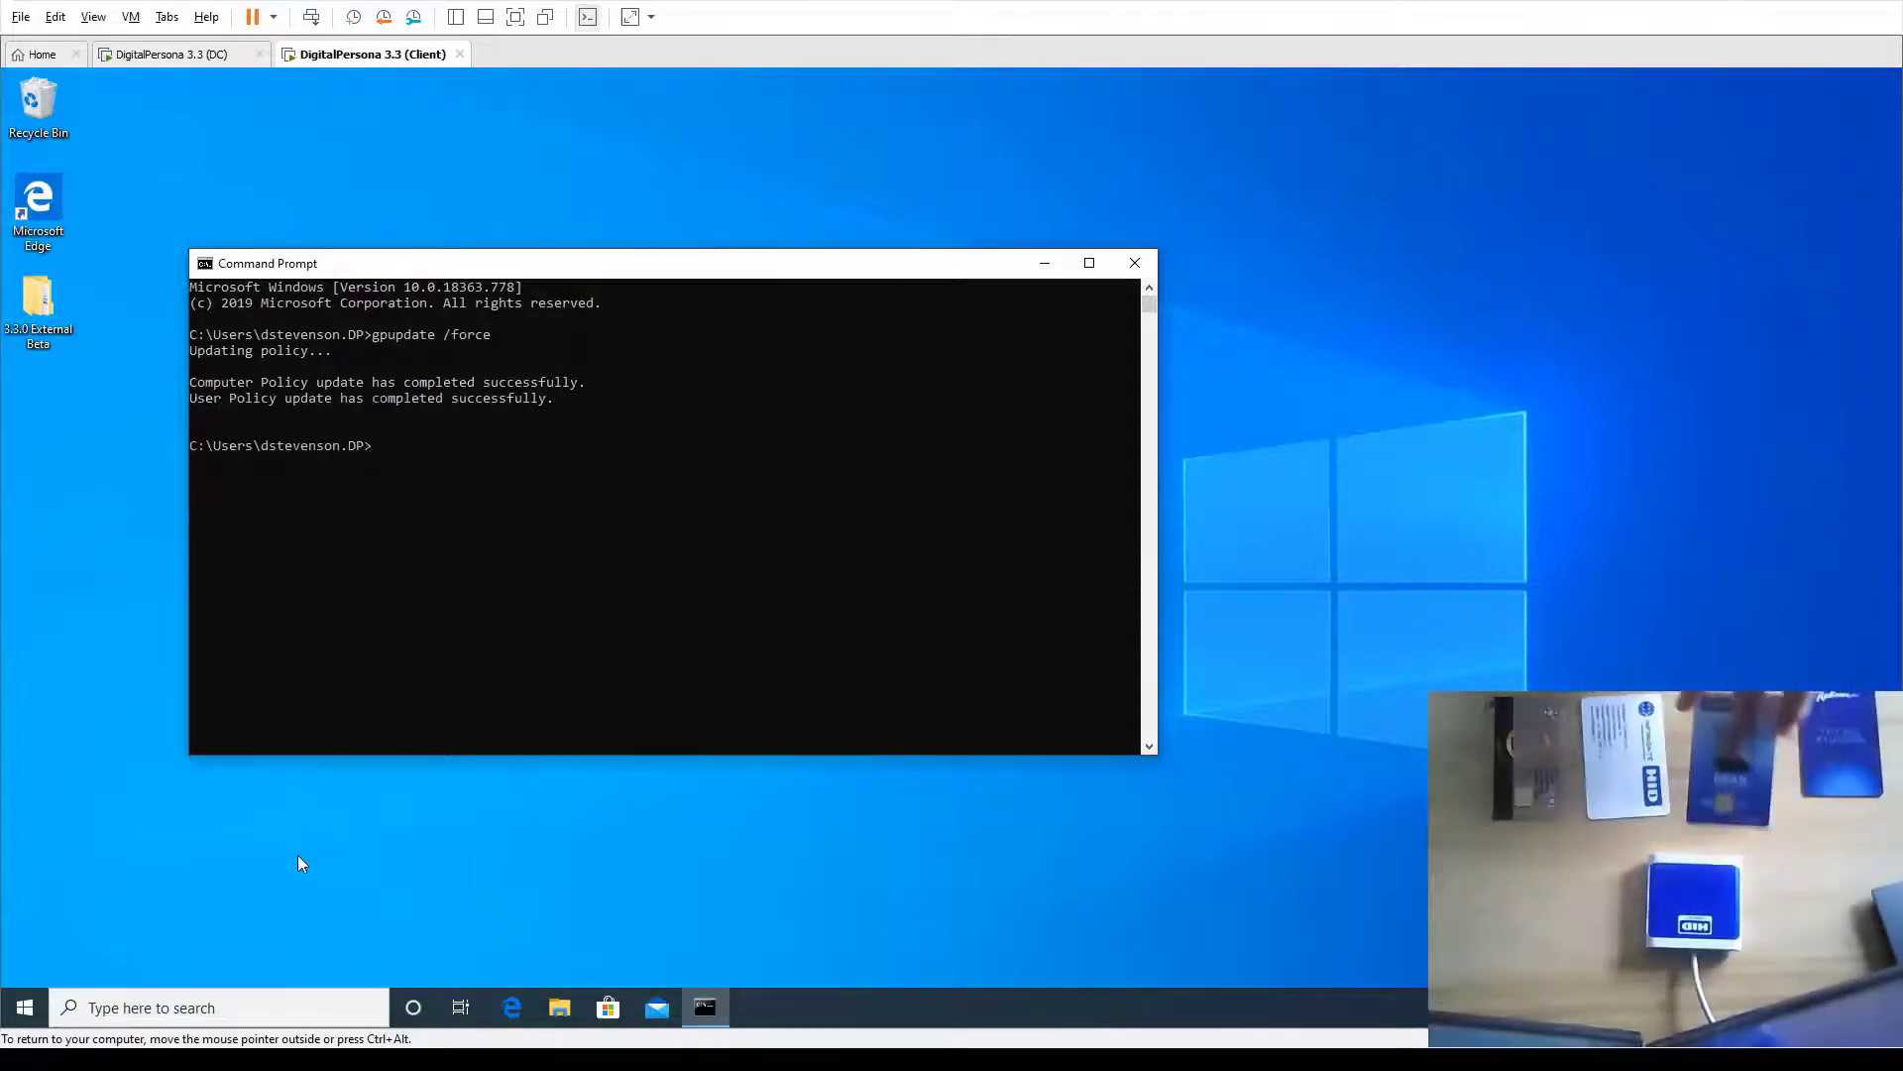
click(1150, 269)
Lock the client session, then present the card at sign-in so a PIN is requested
click(25, 1007)
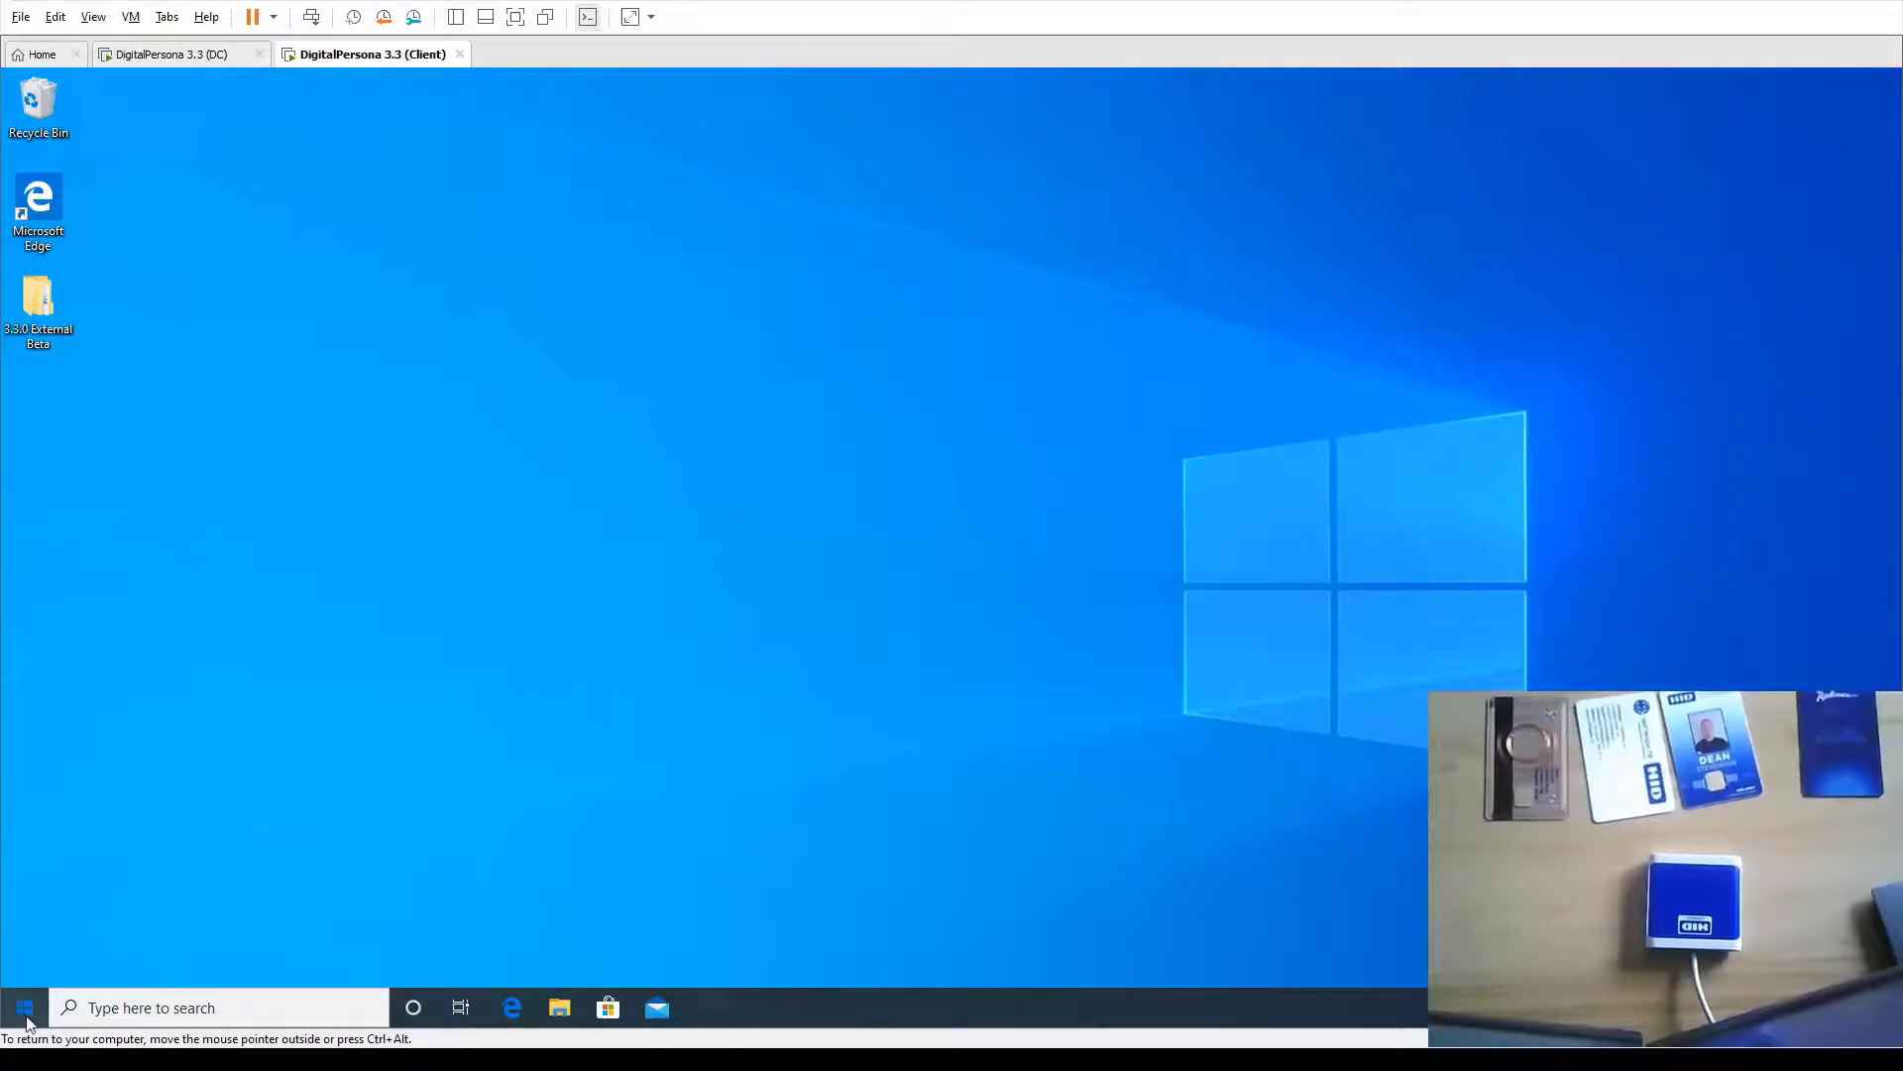
click(15, 781)
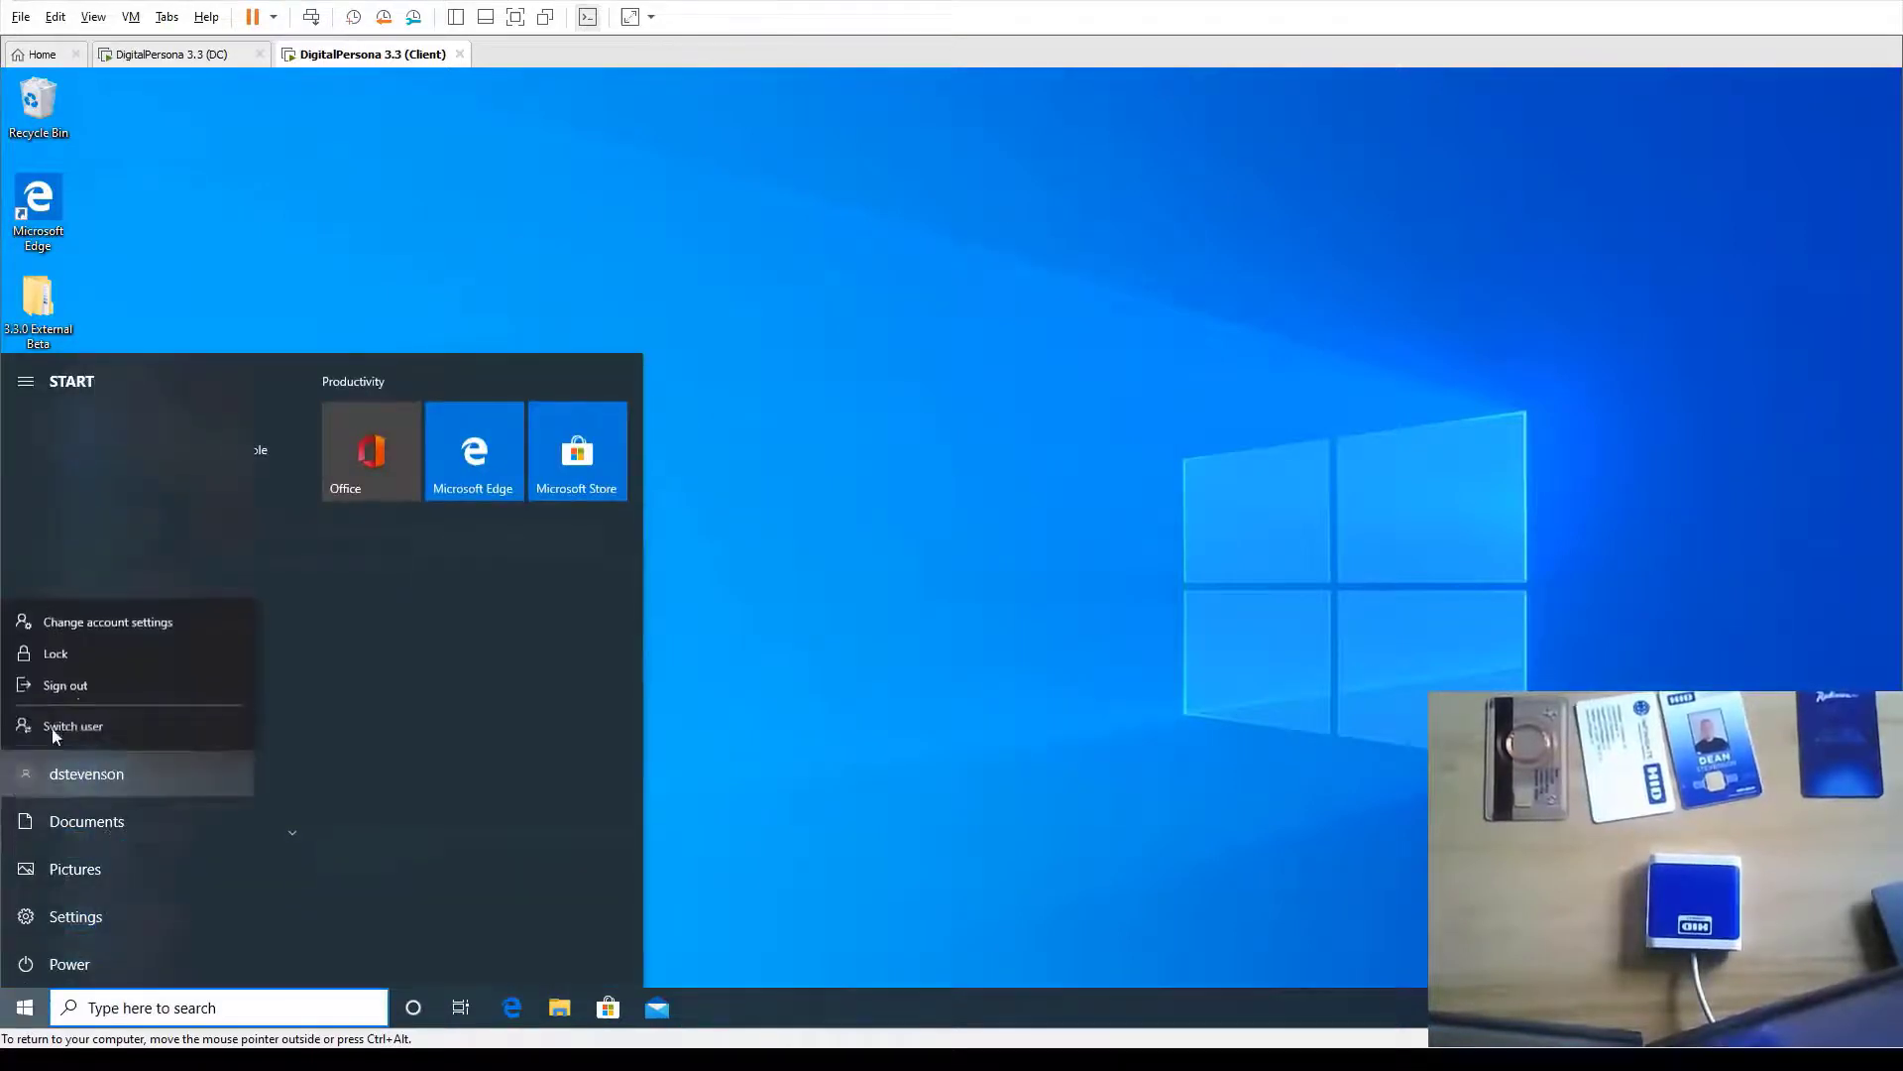
click(62, 651)
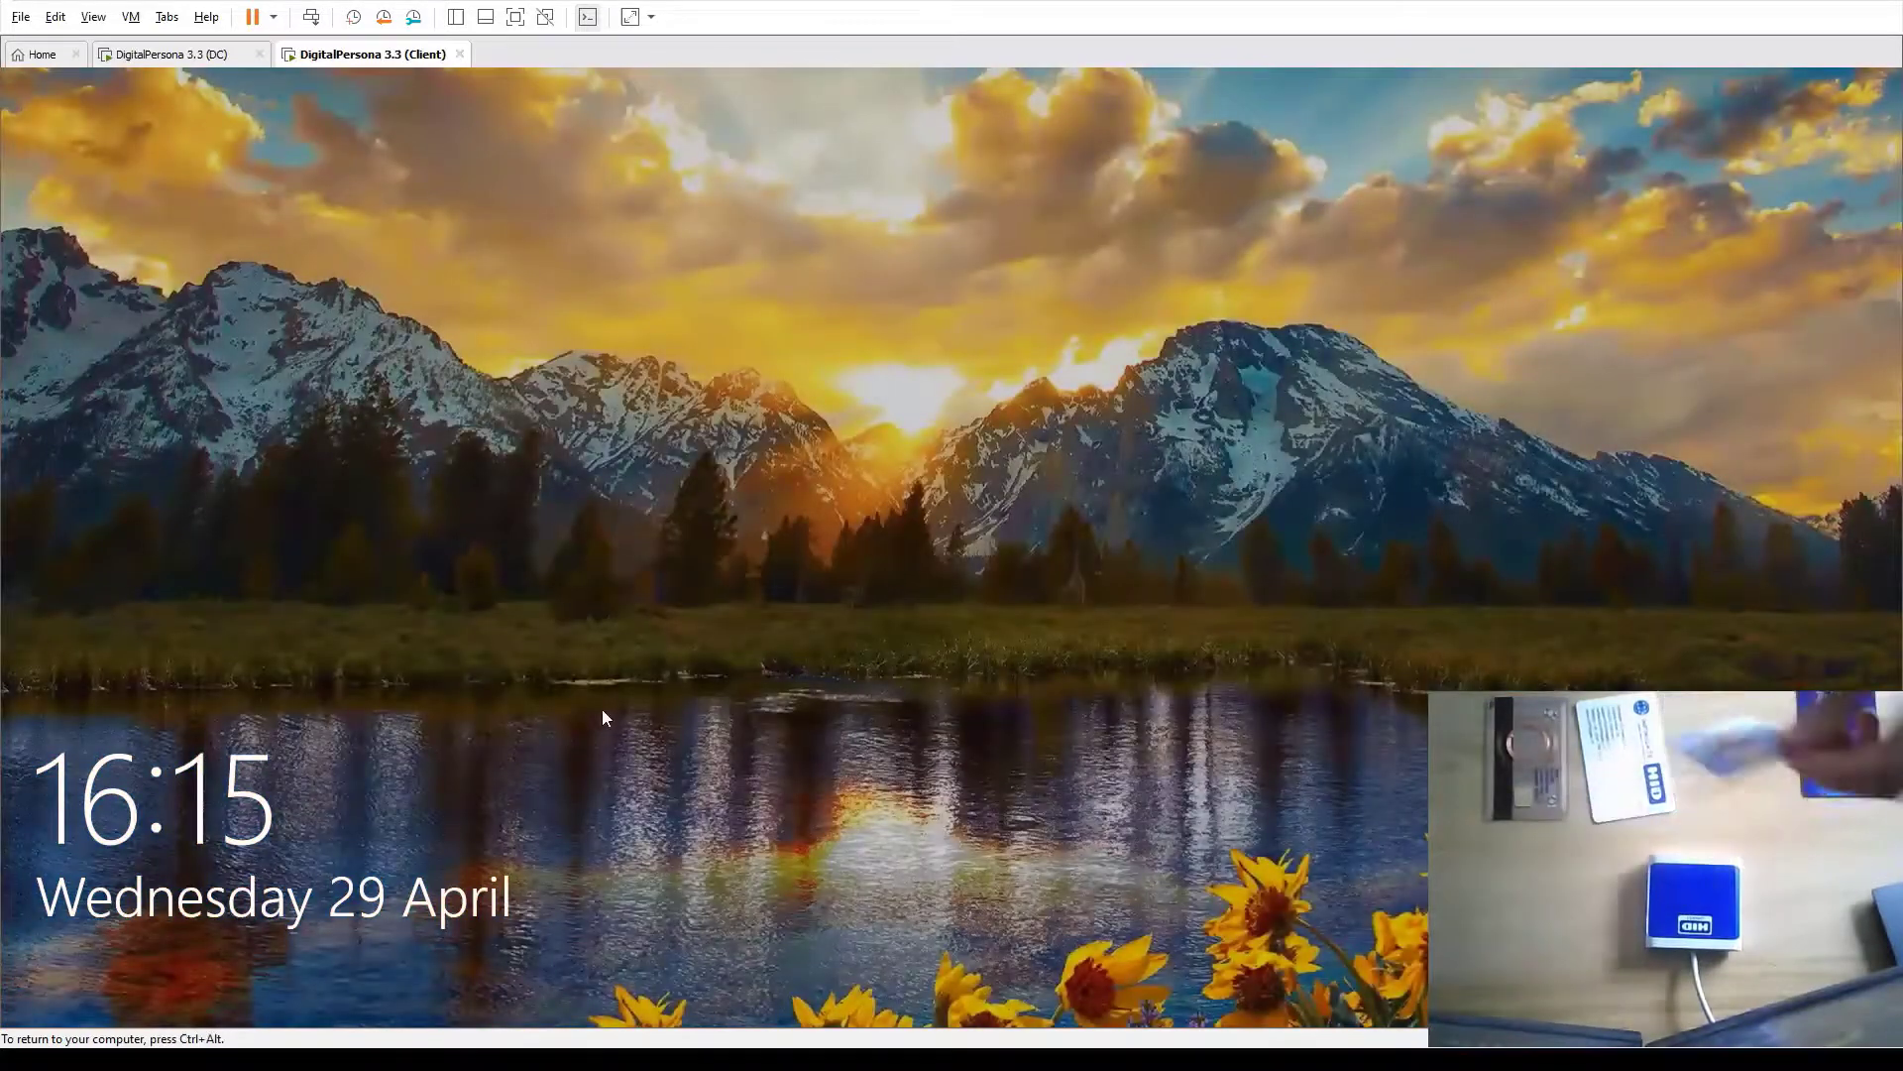
click(615, 719)
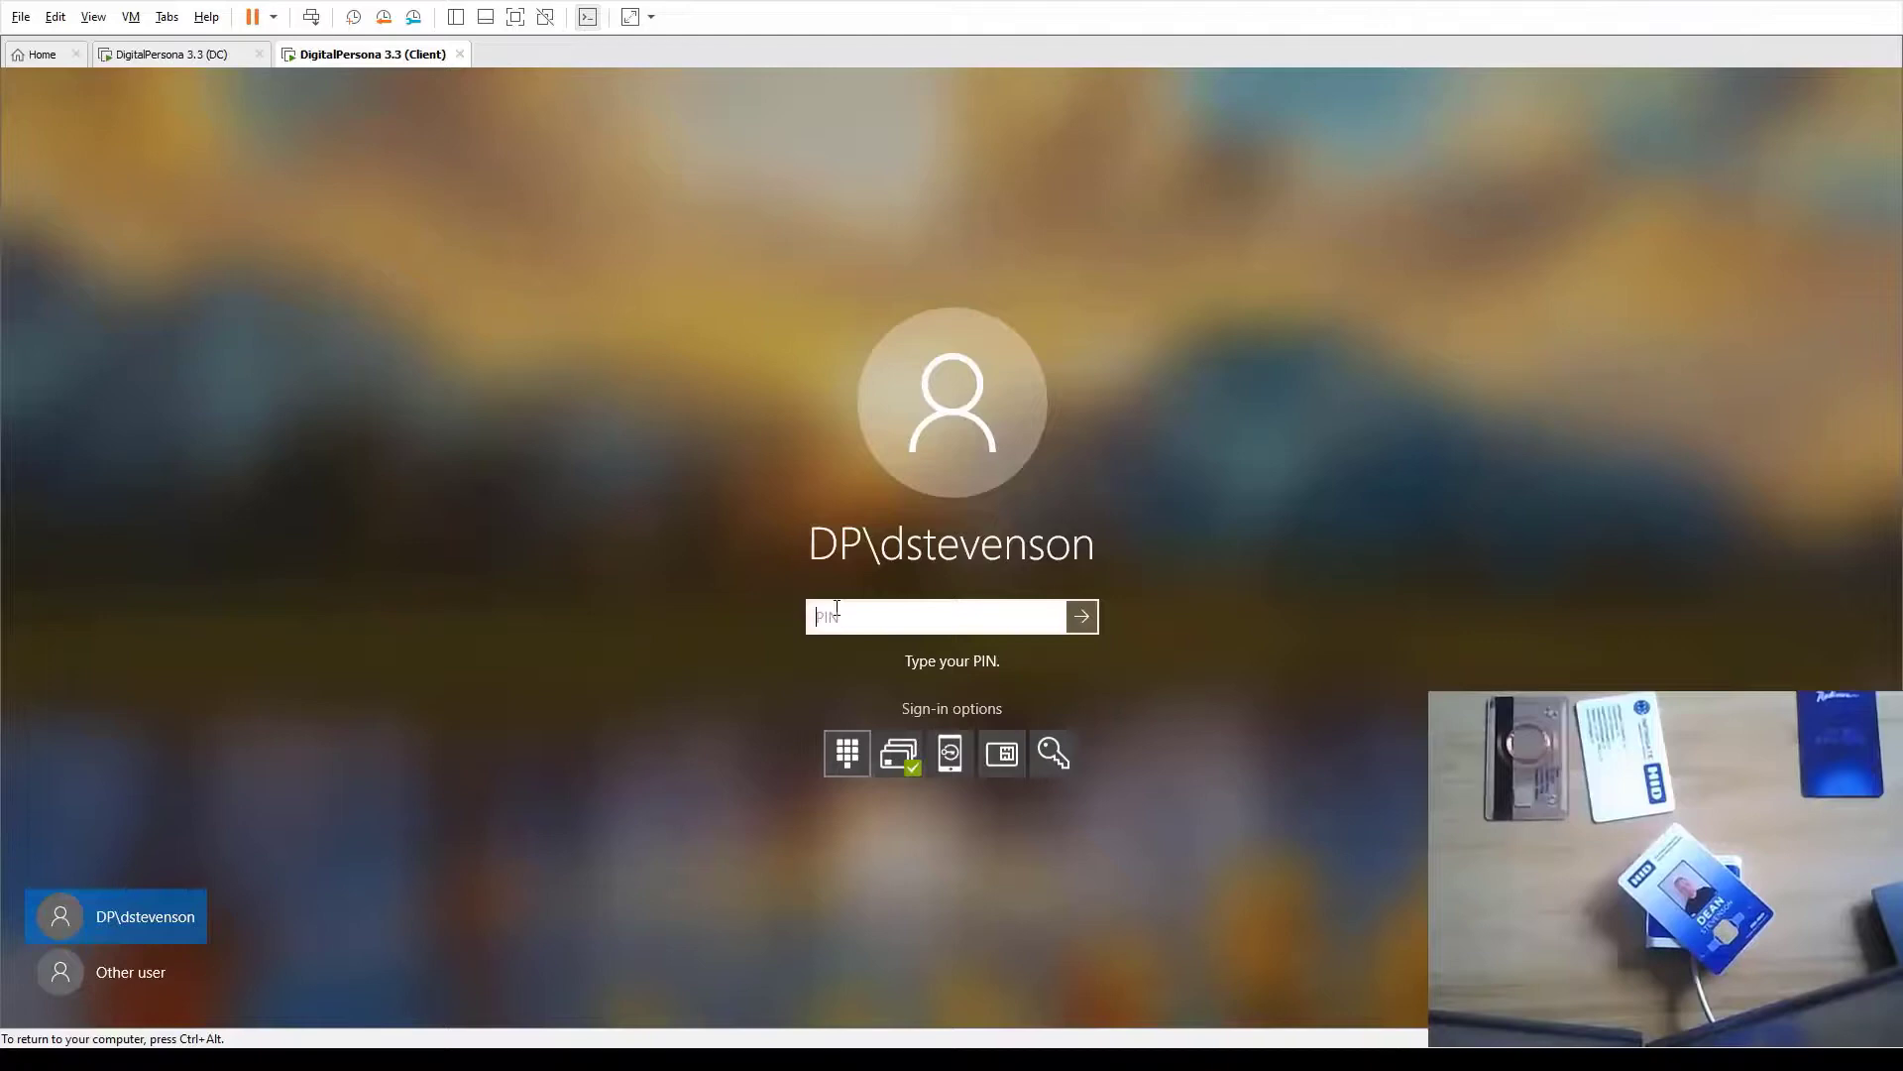
Enter the card's PIN to sign in, then close the Start menu on the desktop
text(1234)
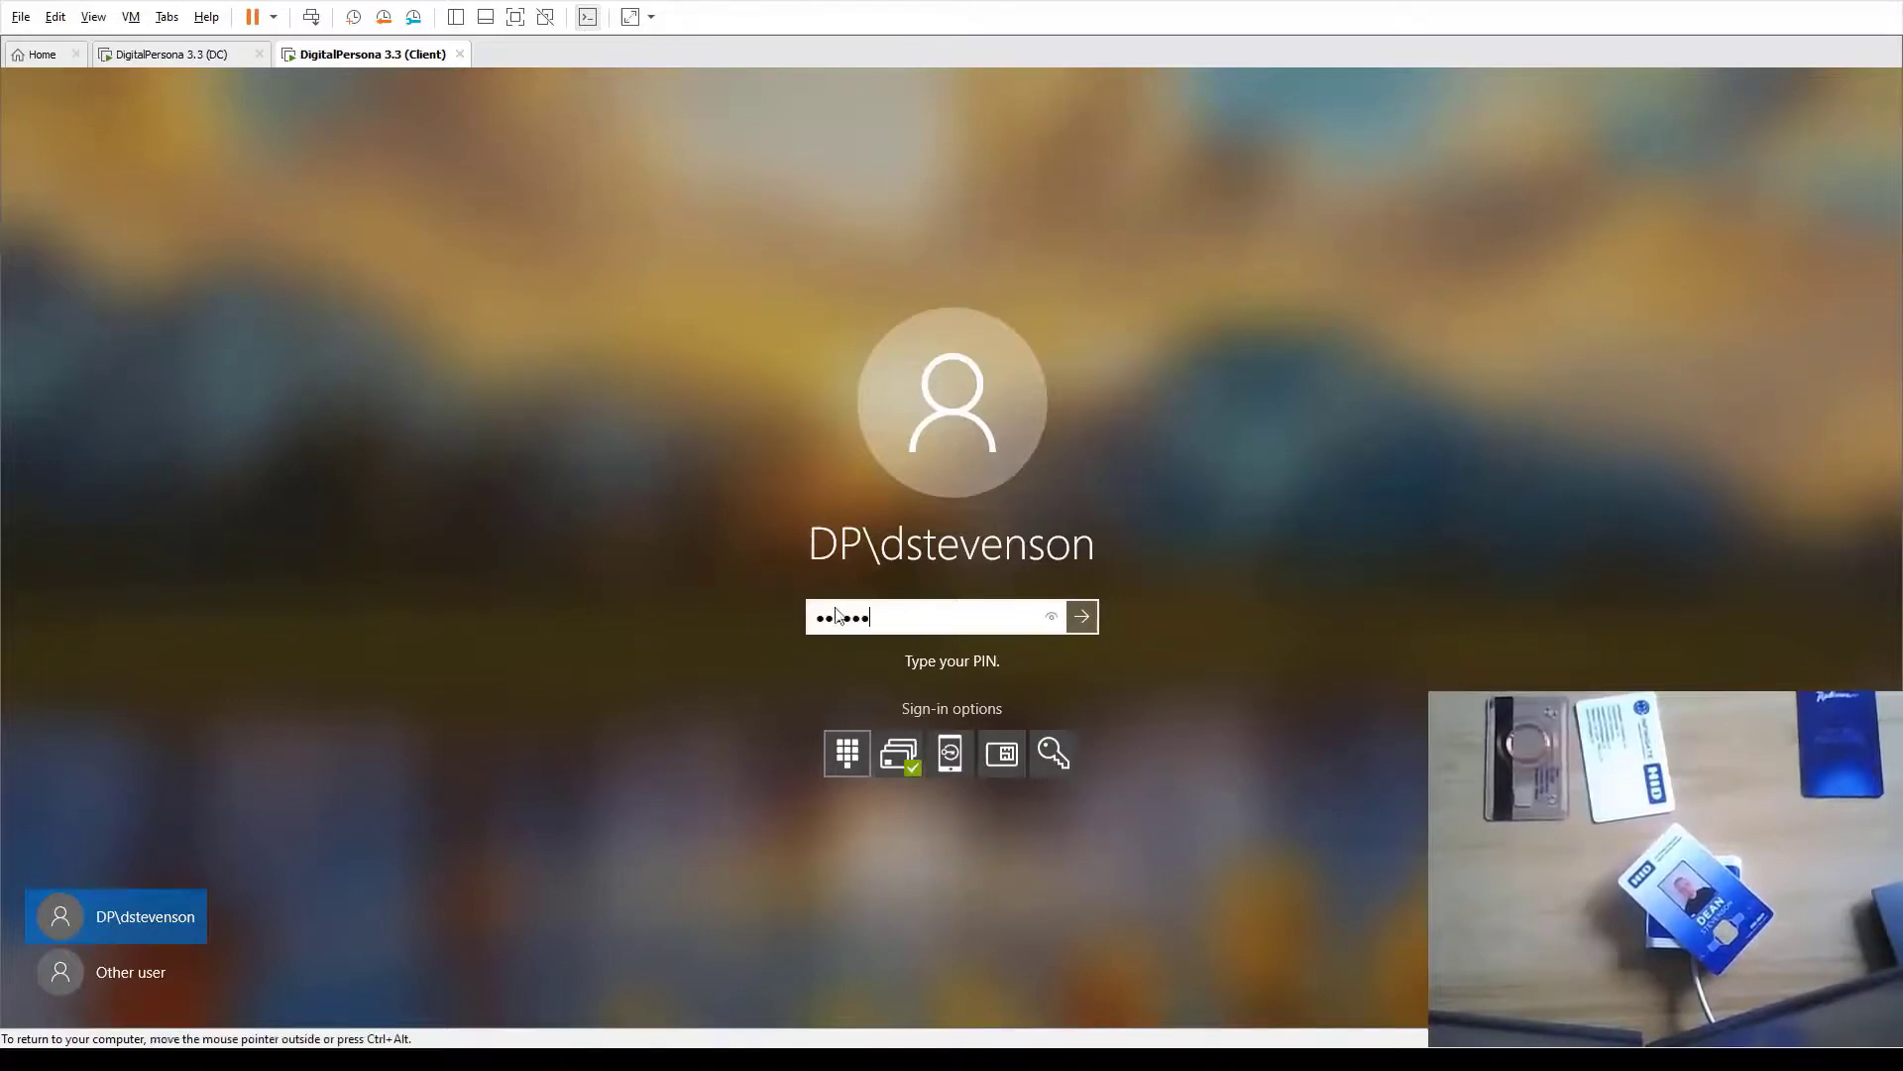
key(super)
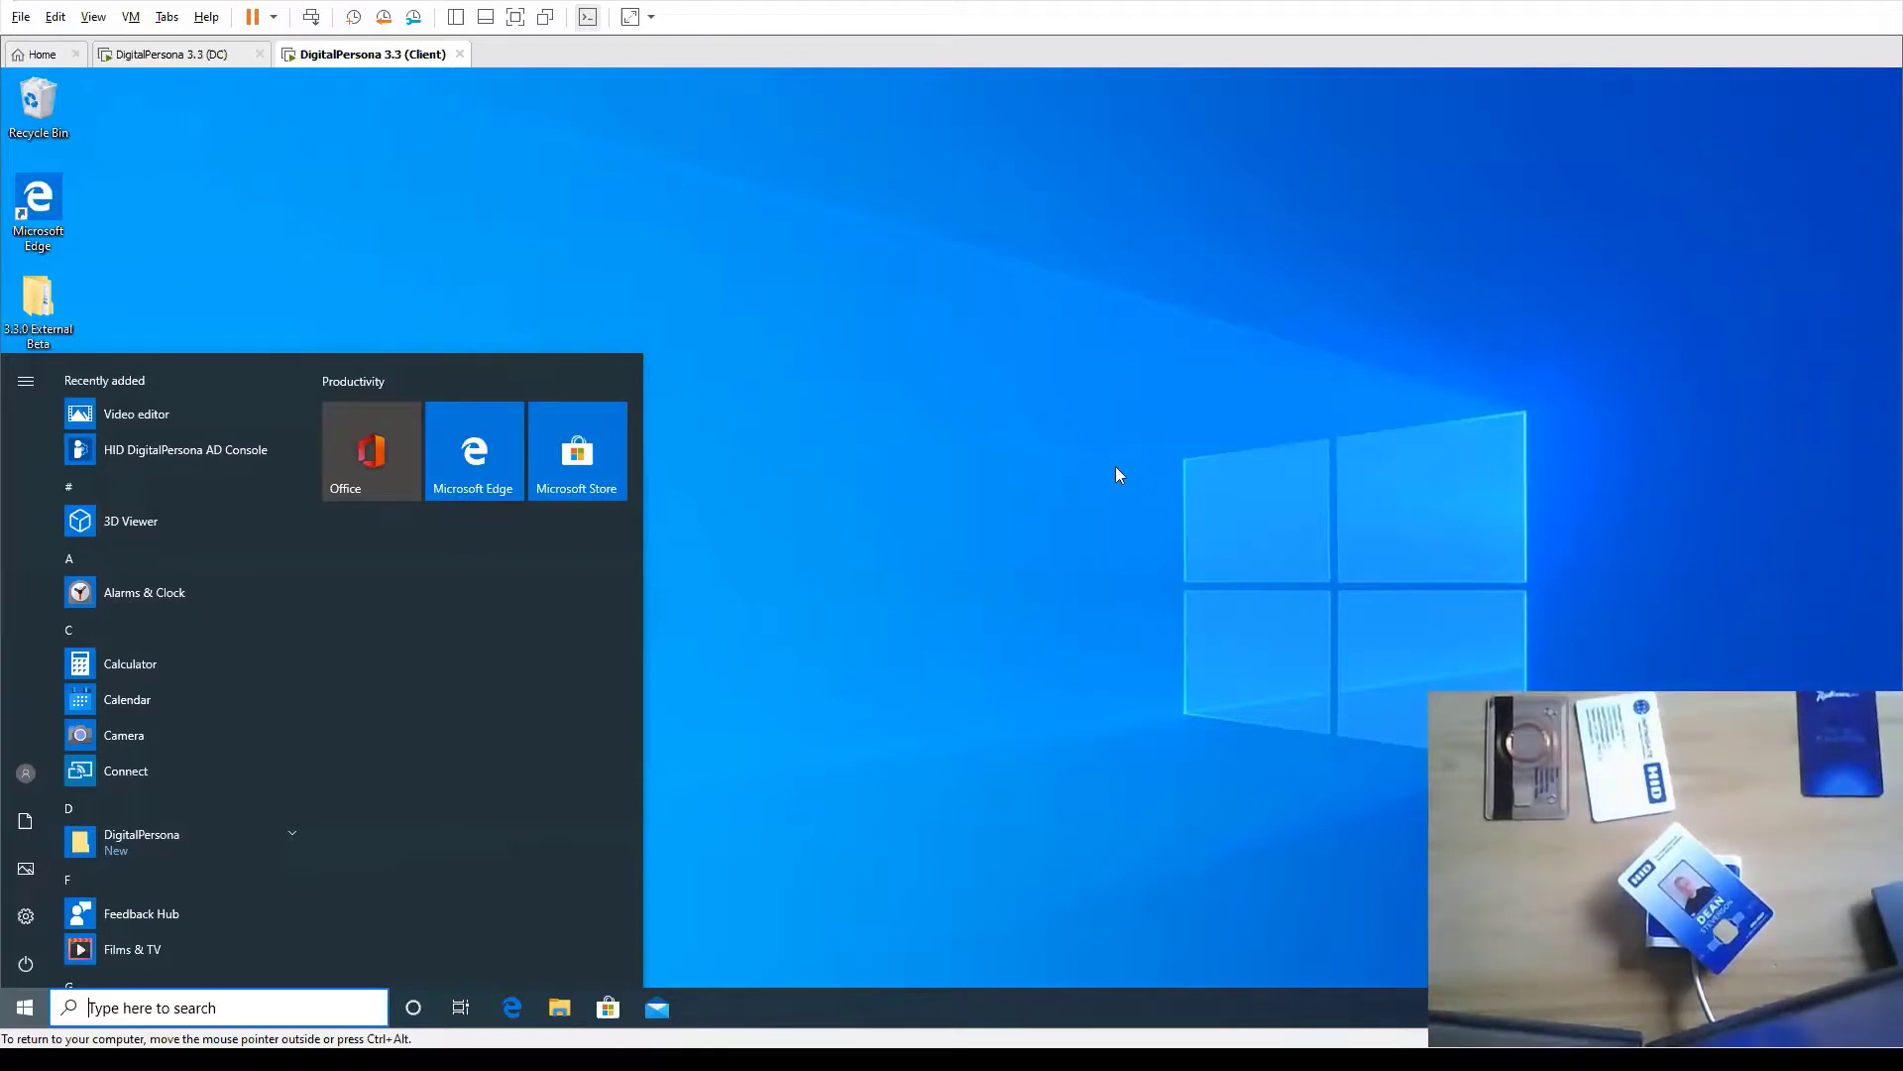
click(726, 254)
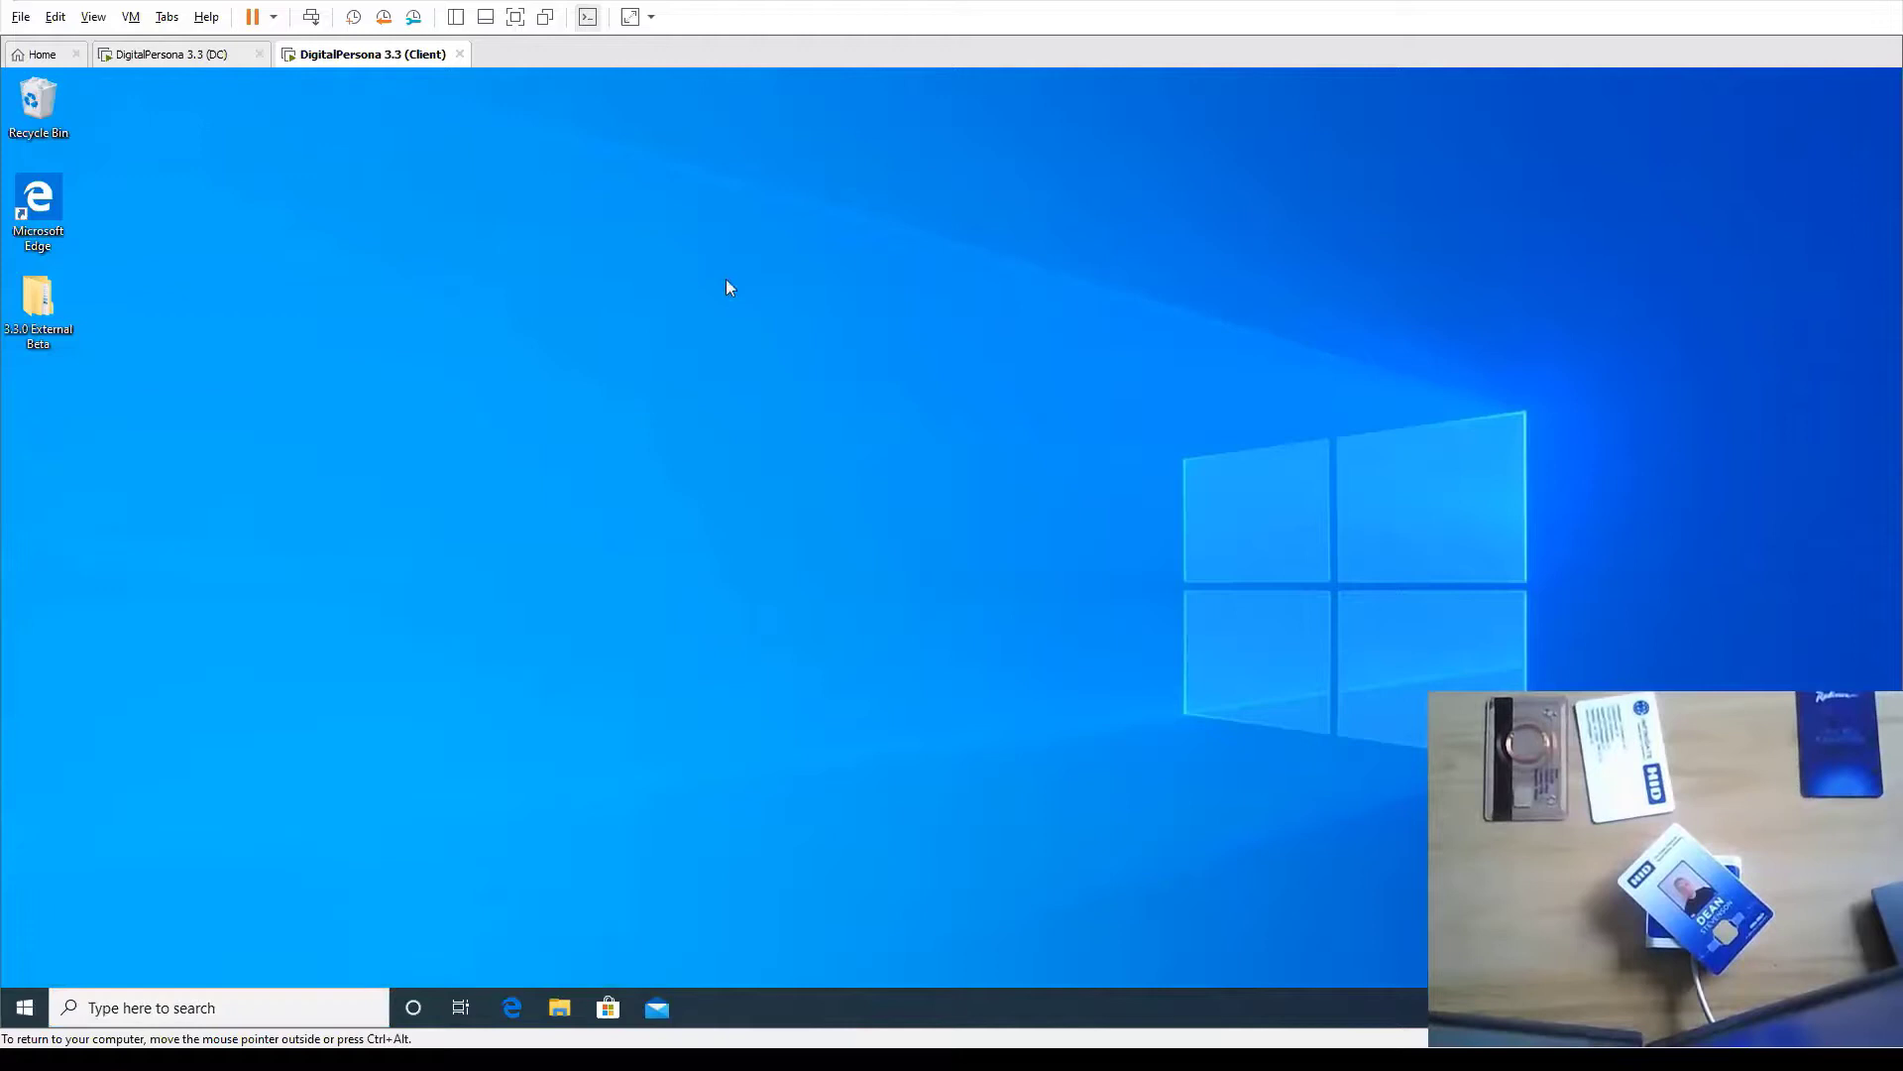